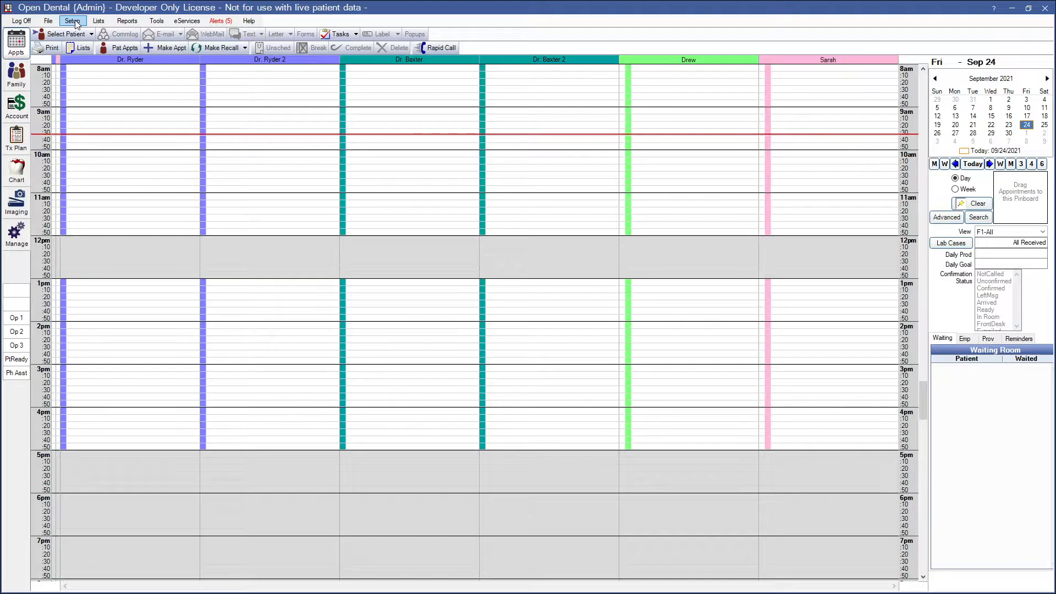
Create a new custom sheet described as "Patient letter" with the sheet type PatientLetter.
click(73, 22)
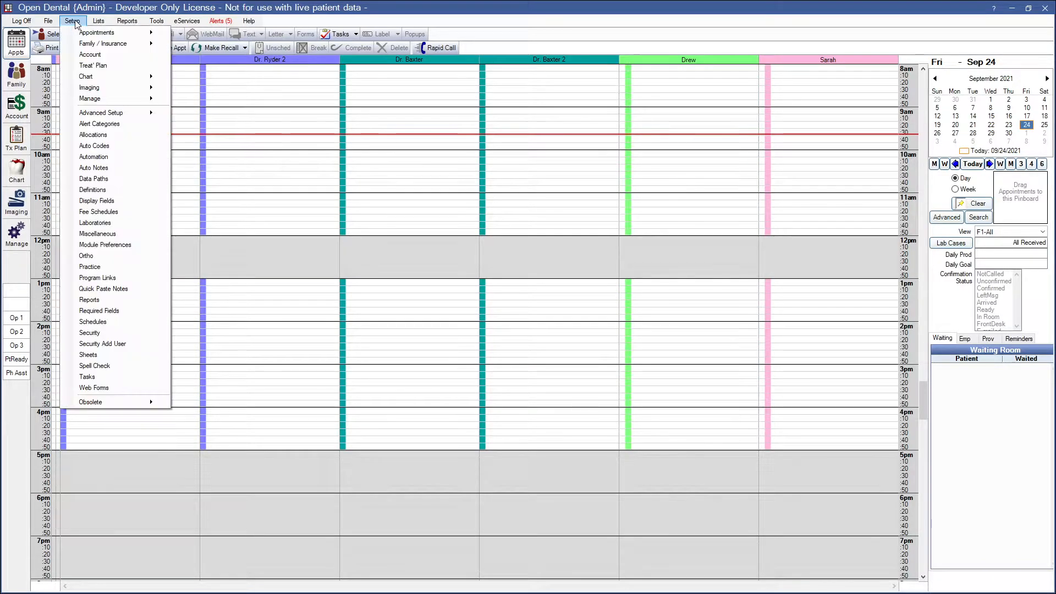
click(91, 355)
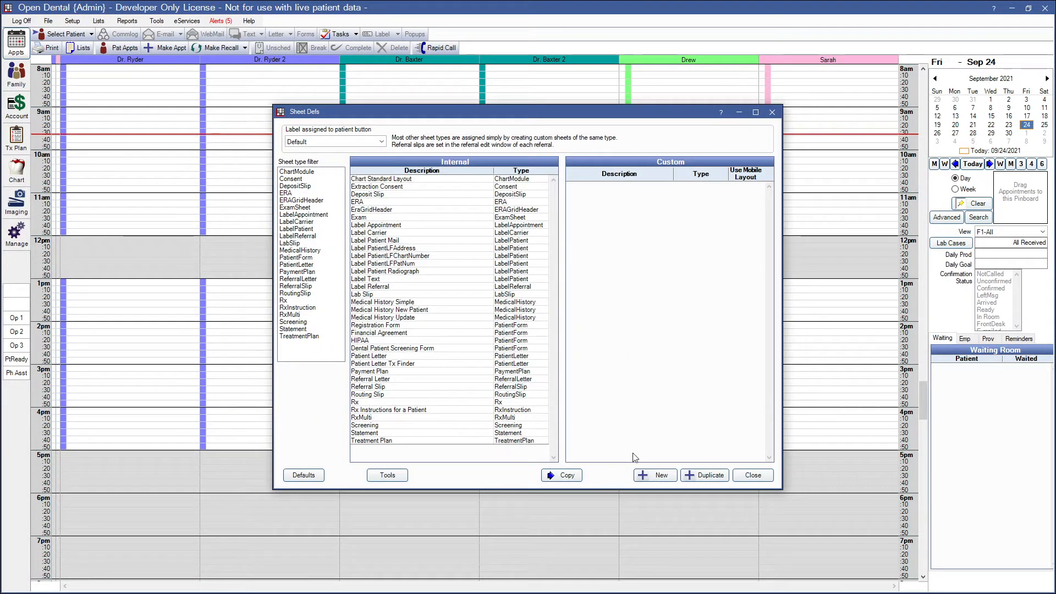
click(660, 474)
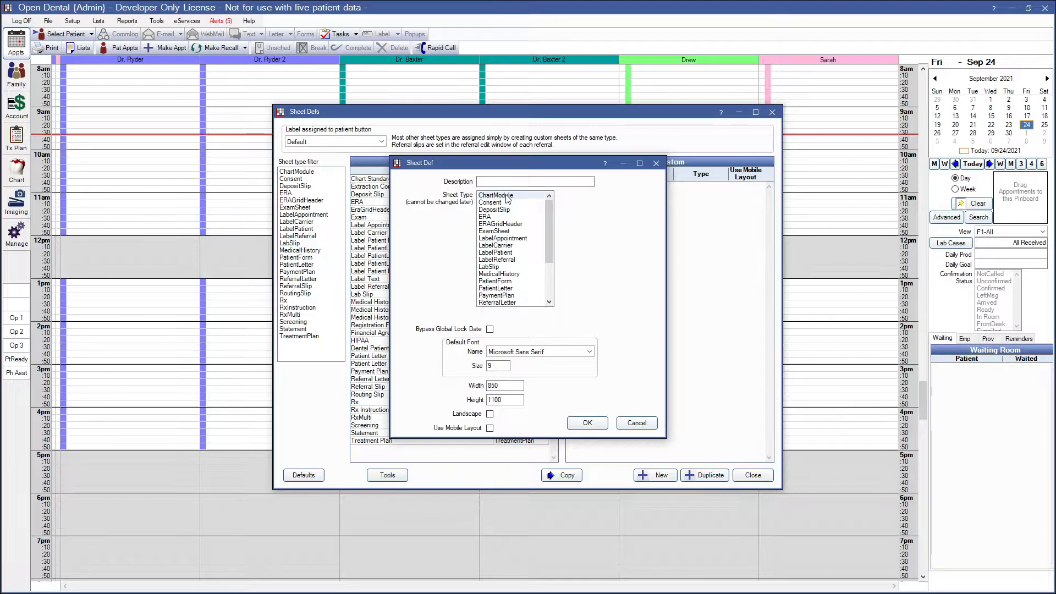
click(542, 182)
text(Patient letter)
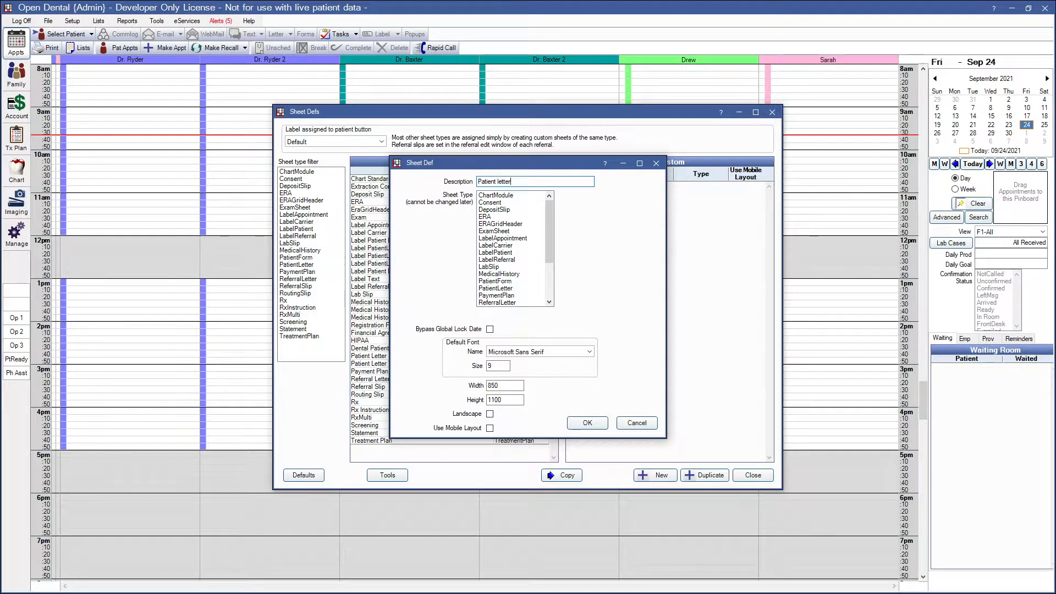
click(511, 288)
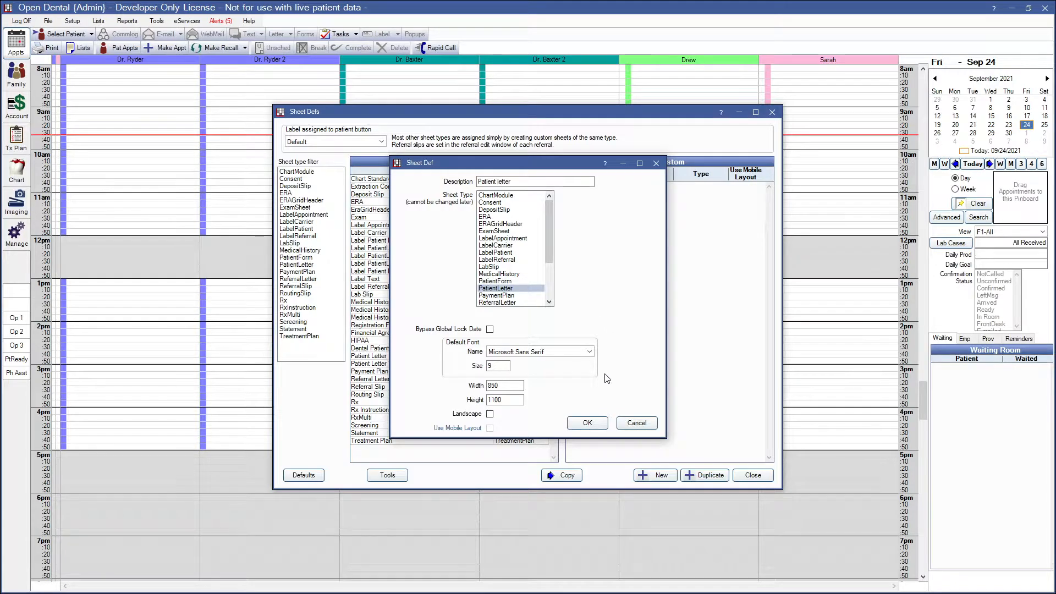
click(586, 423)
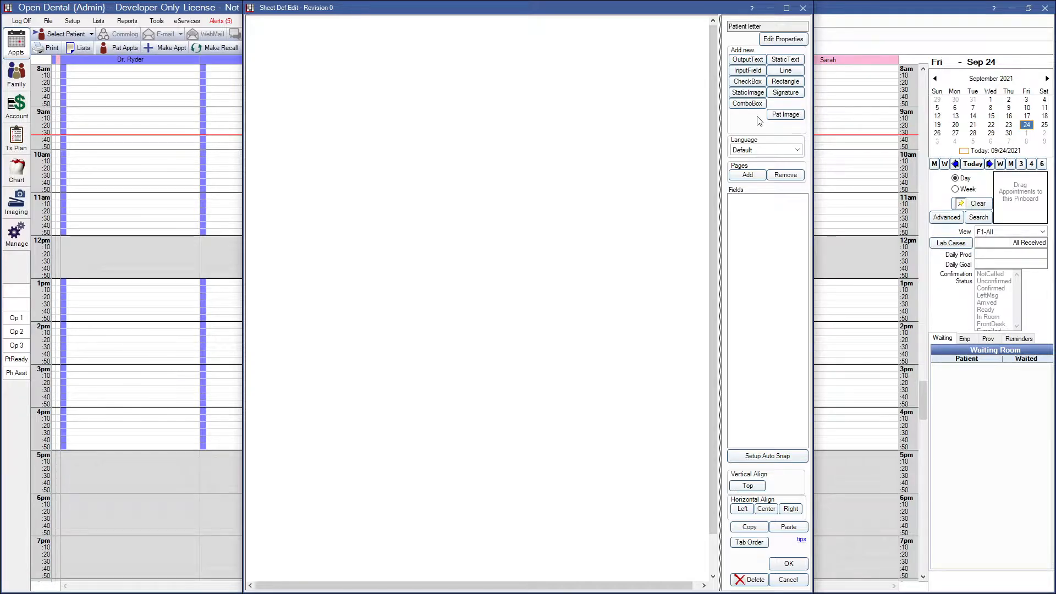
Examine the output text fields available for the patient letter, then leave without adding one.
click(752, 61)
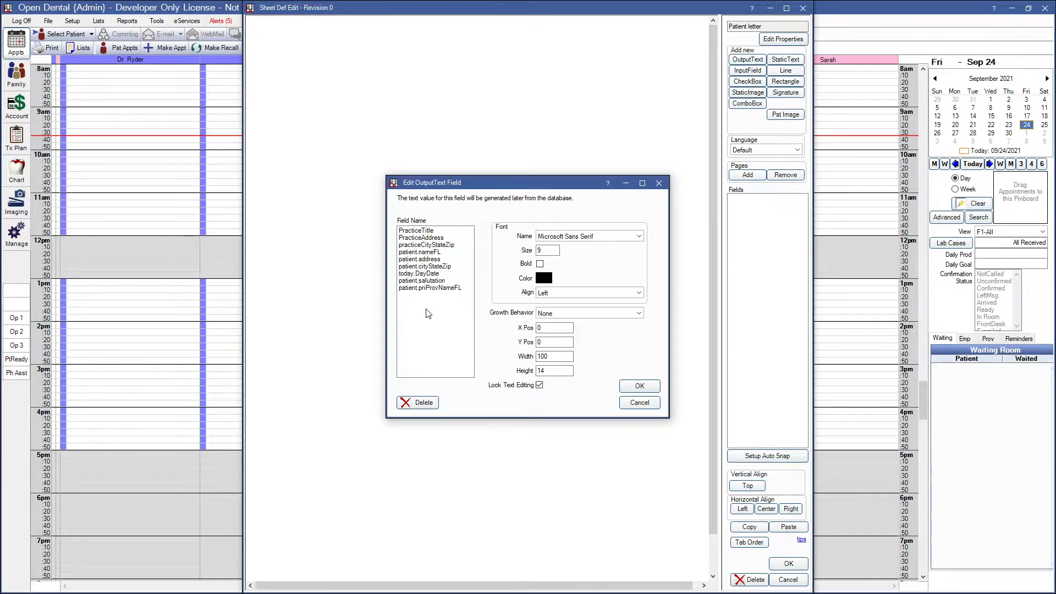
click(639, 403)
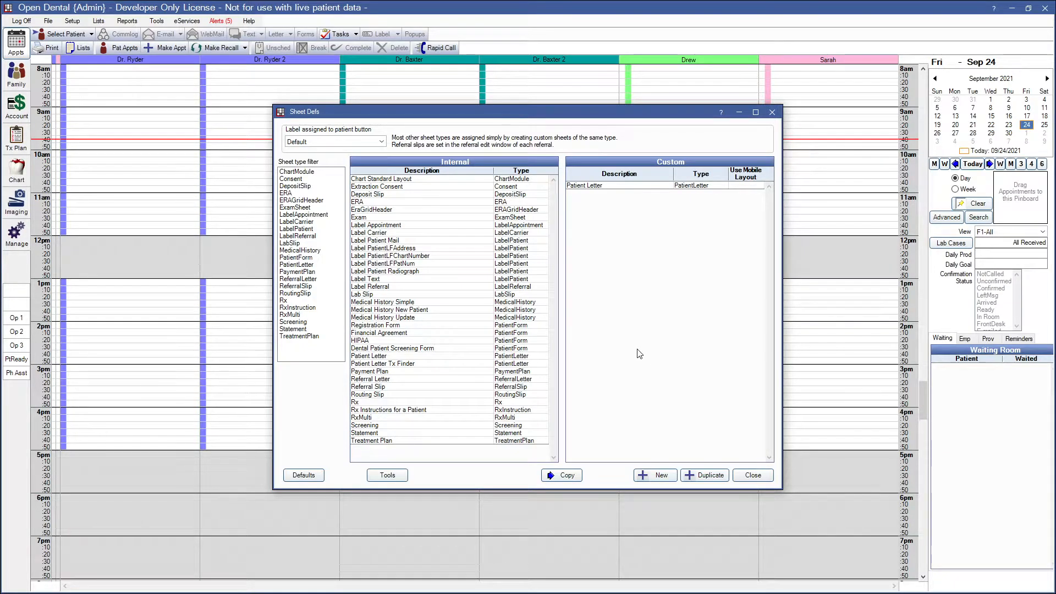
Copy the internal Extraction Consent sheet to the custom sheets and open the copy for editing.
click(406, 189)
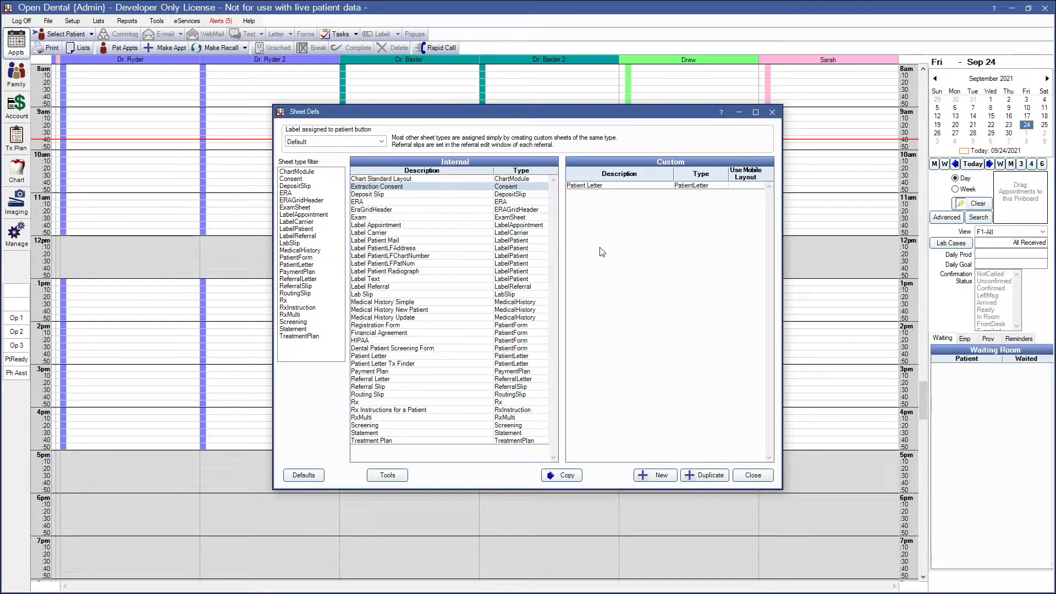
click(561, 475)
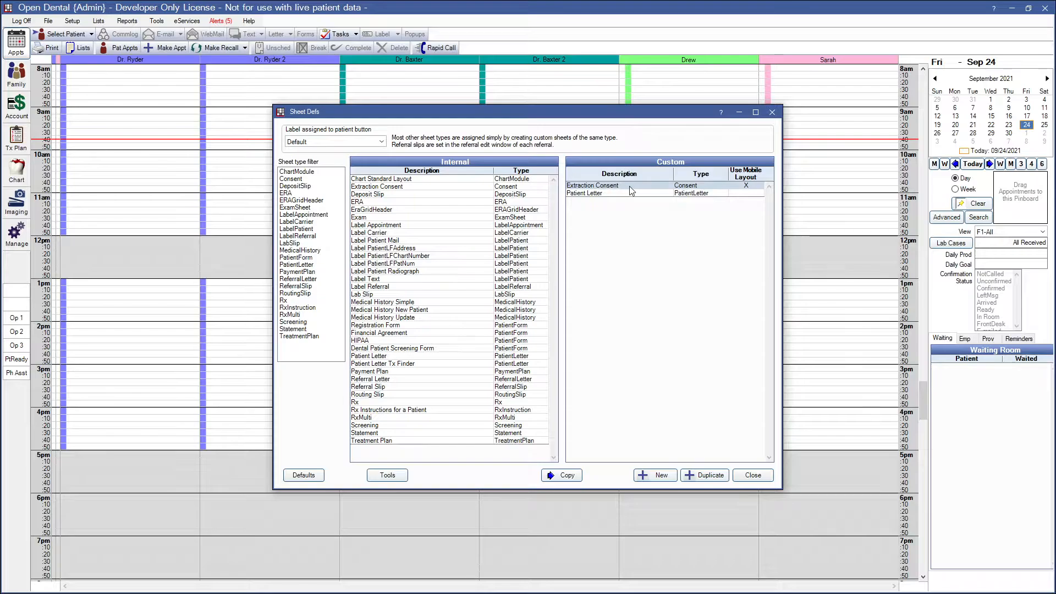
double_click(629, 186)
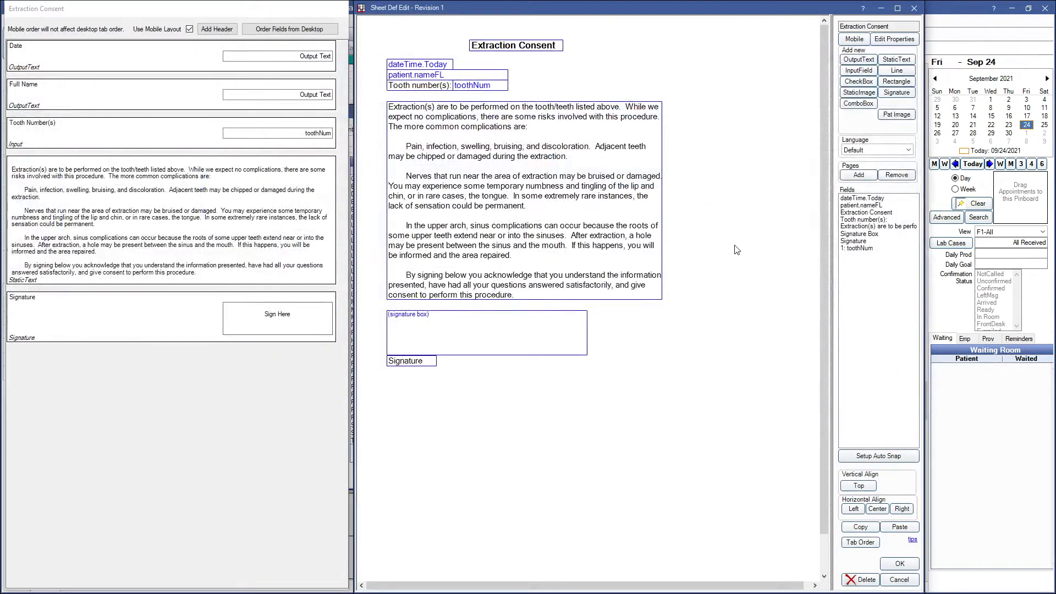
Examine the new output text options and the patient.nameFL field's mobile caption, then close the Extraction Consent sheet without saving.
click(846, 60)
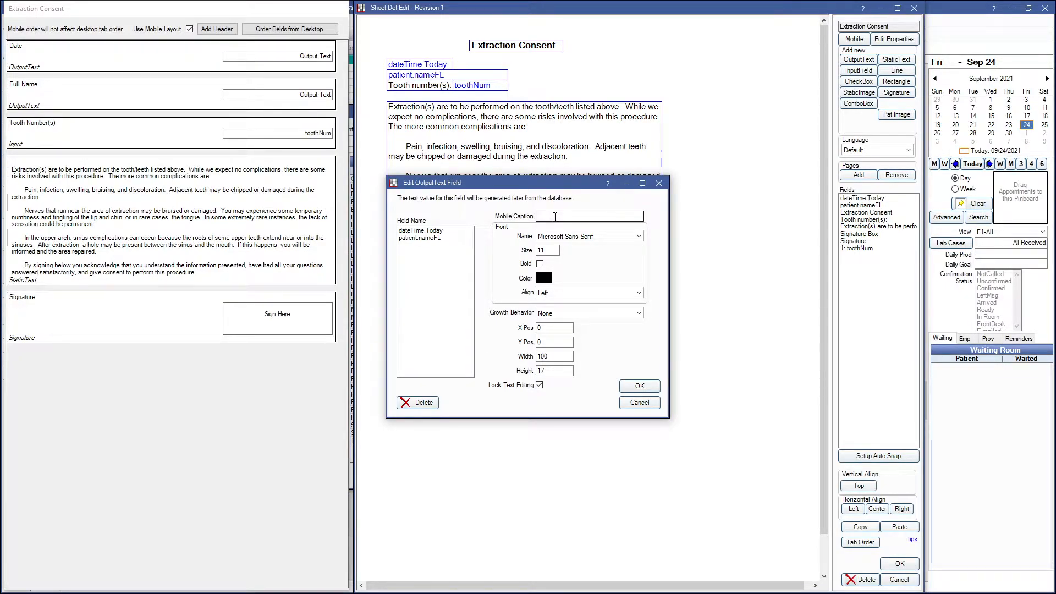
click(639, 404)
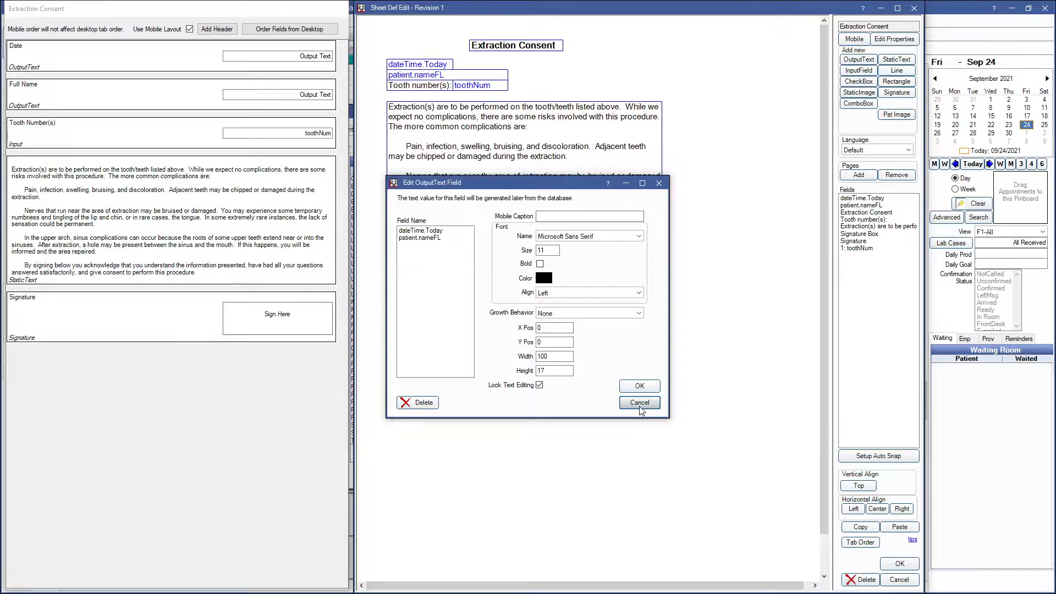
click(444, 77)
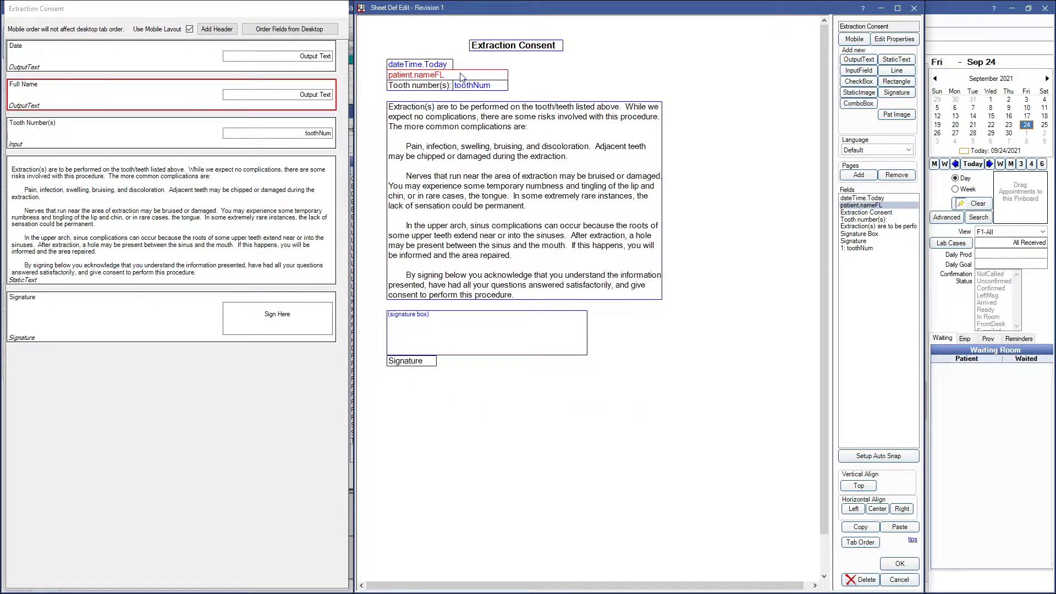
double_click(461, 77)
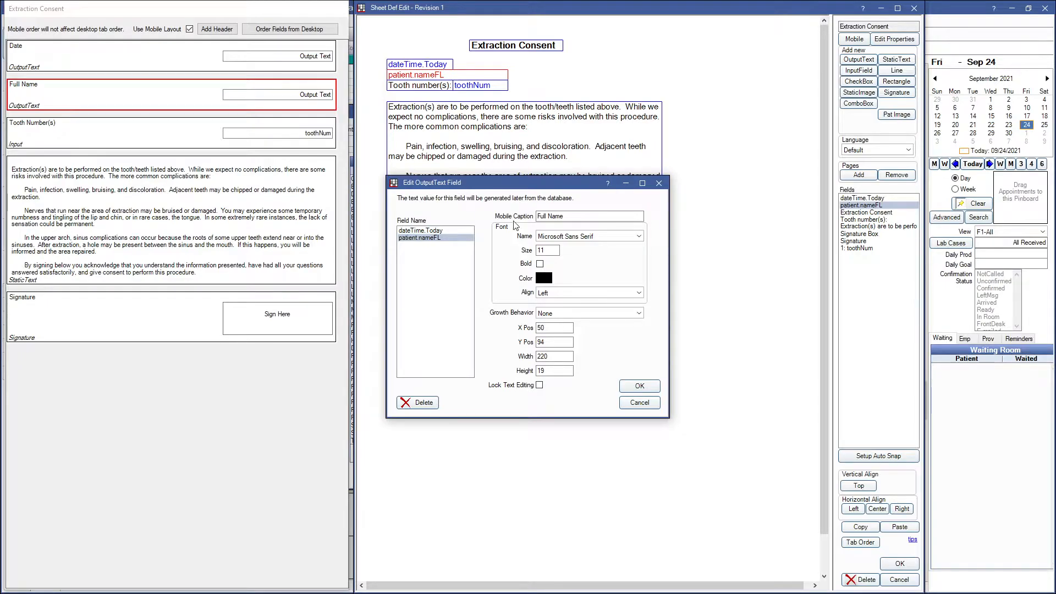
drag(566, 217, 534, 216)
click(639, 402)
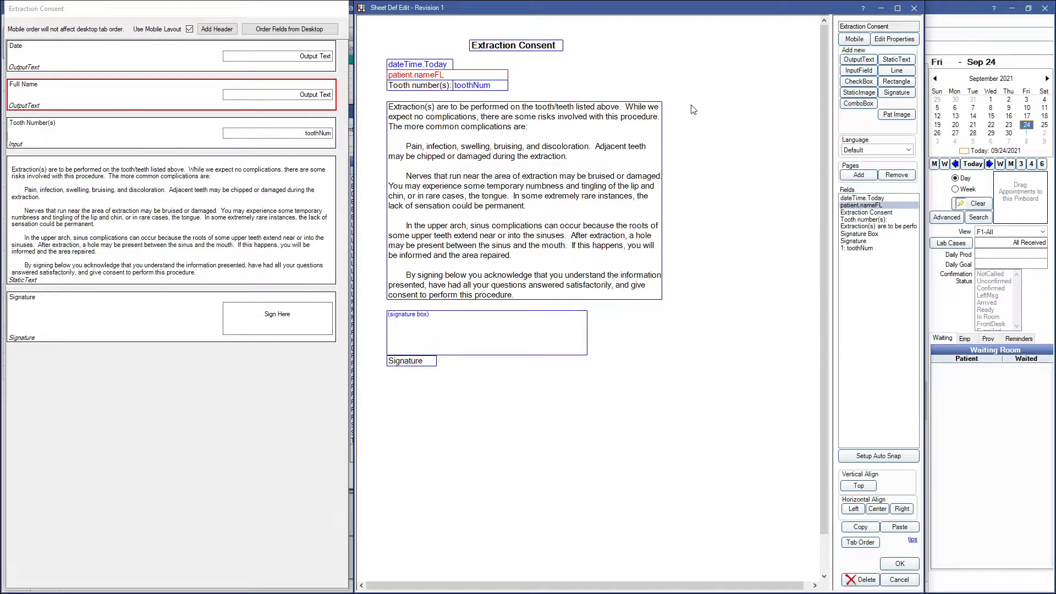
click(893, 580)
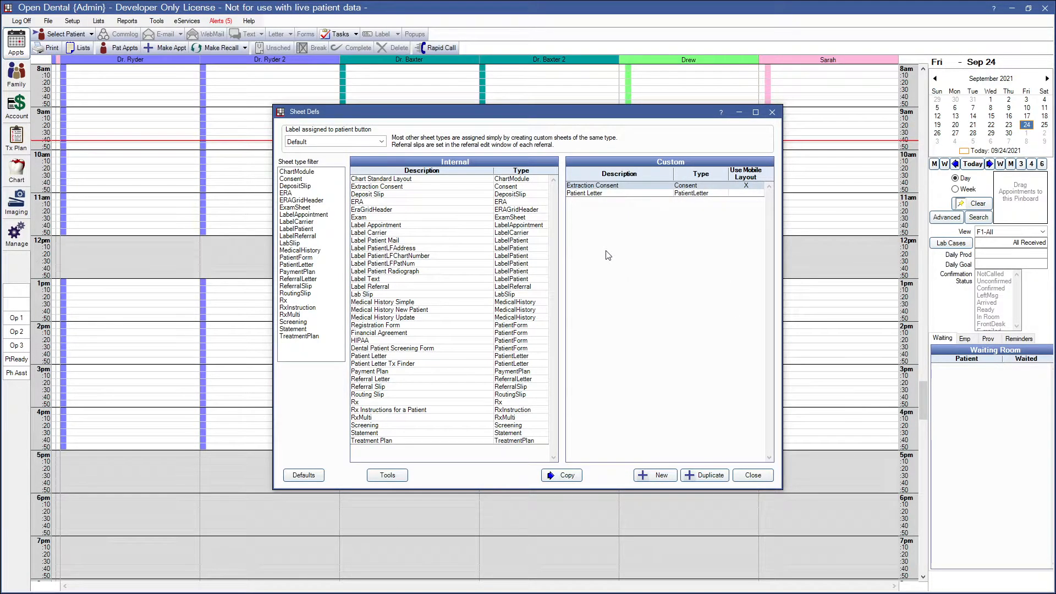
Reopen the custom Extraction Consent sheet and examine the blank static text editor and the existing consent paragraph.
double_click(618, 188)
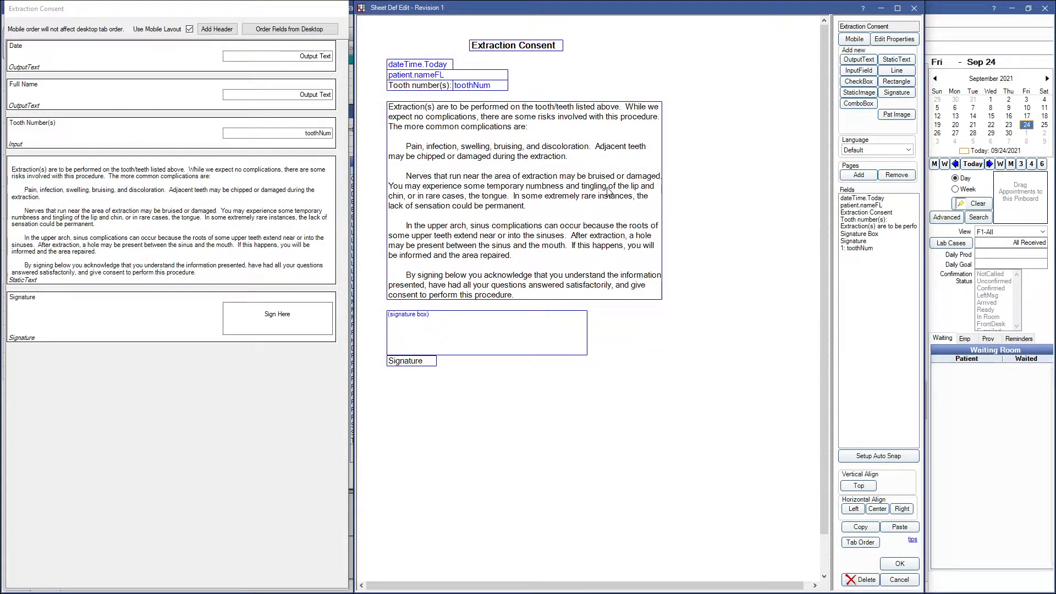
click(895, 59)
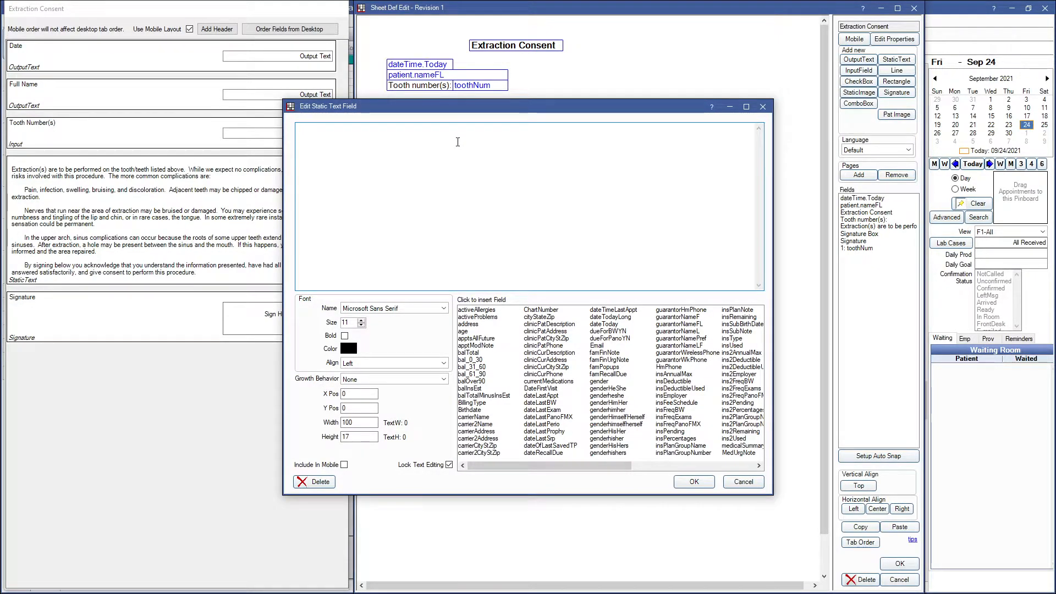
click(744, 482)
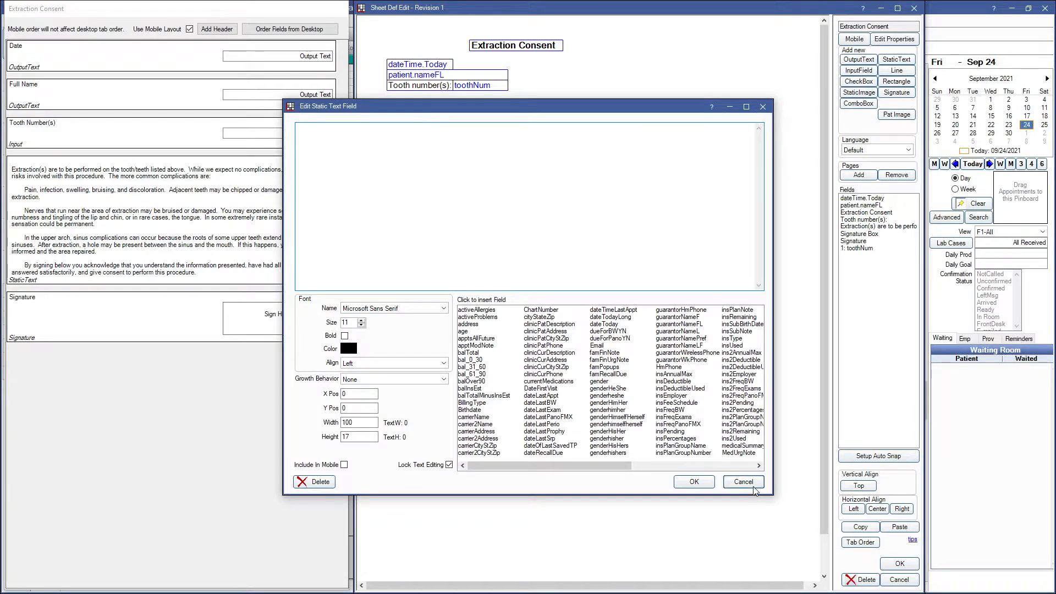
click(523, 186)
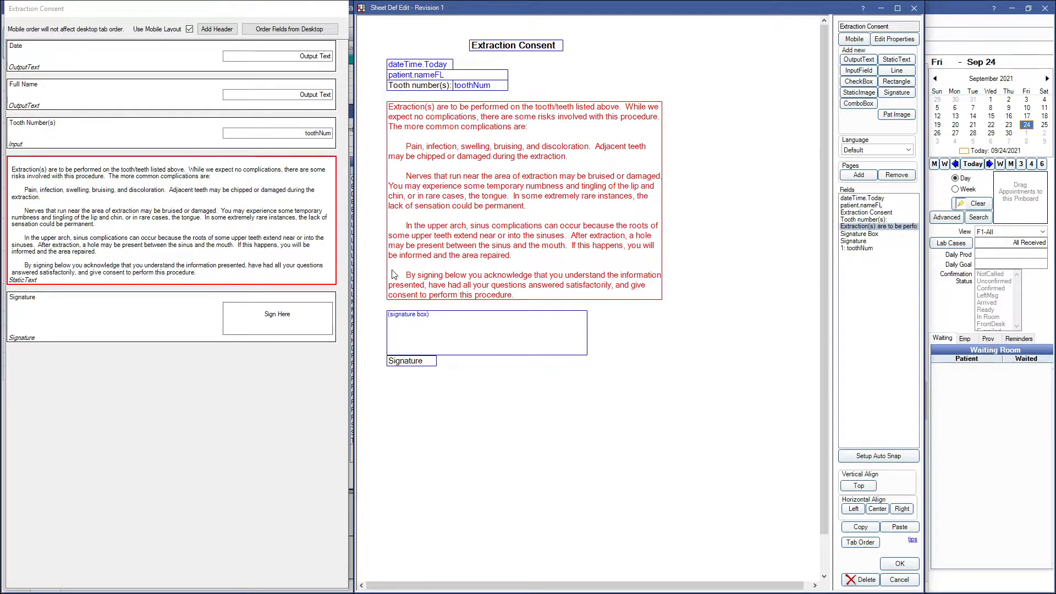
click(520, 91)
mouse_move(501, 89)
mouse_down()
mouse_move(506, 113)
mouse_move(501, 87)
mouse_up()
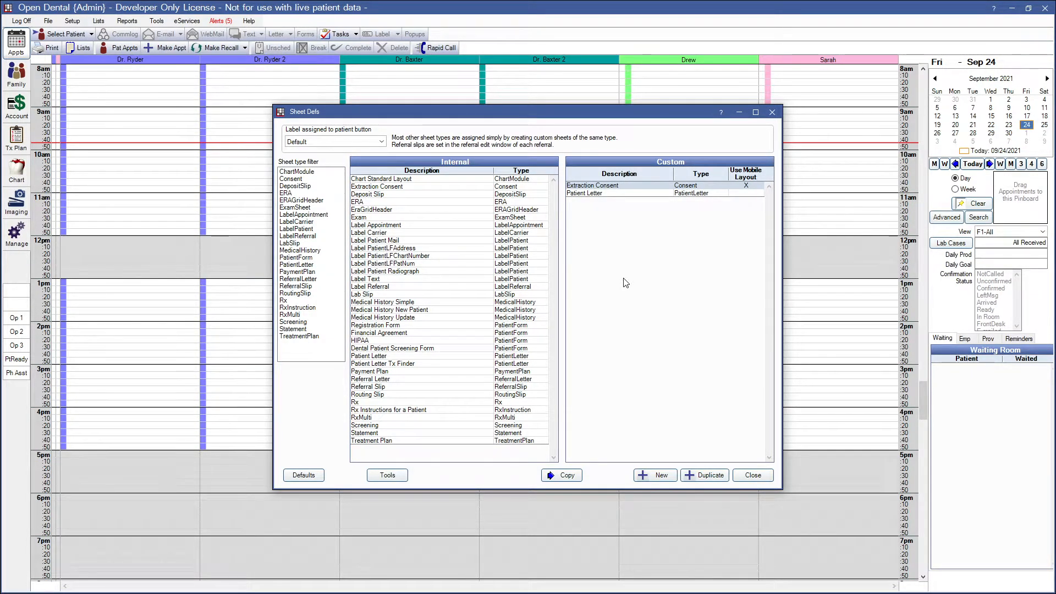
Draft a static text field reading "This is a static text" in the custom Extraction Consent sheet, browse the insertable fields, and discard it.
double_click(634, 186)
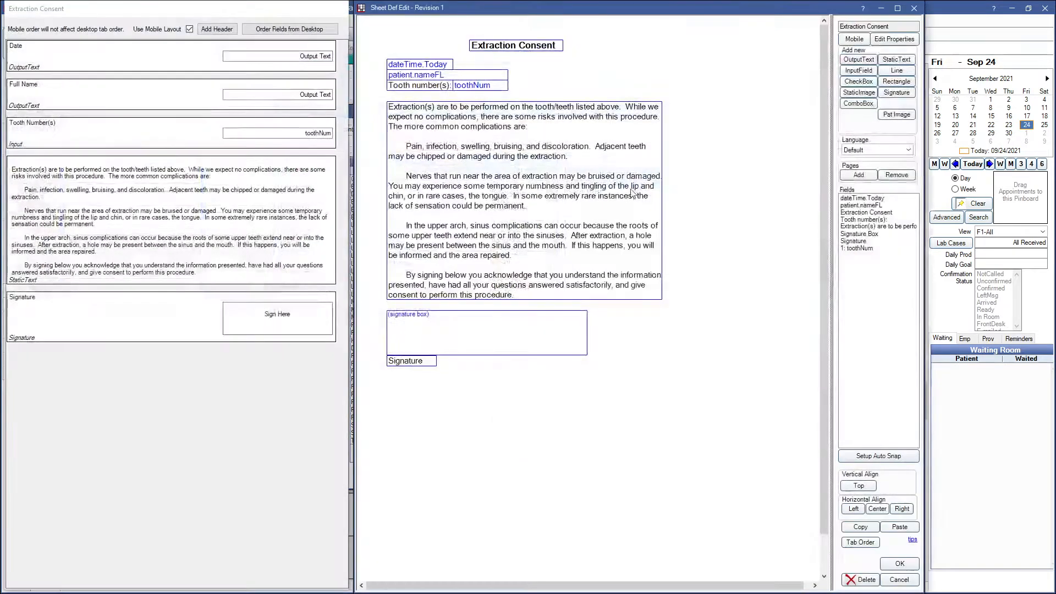
click(905, 61)
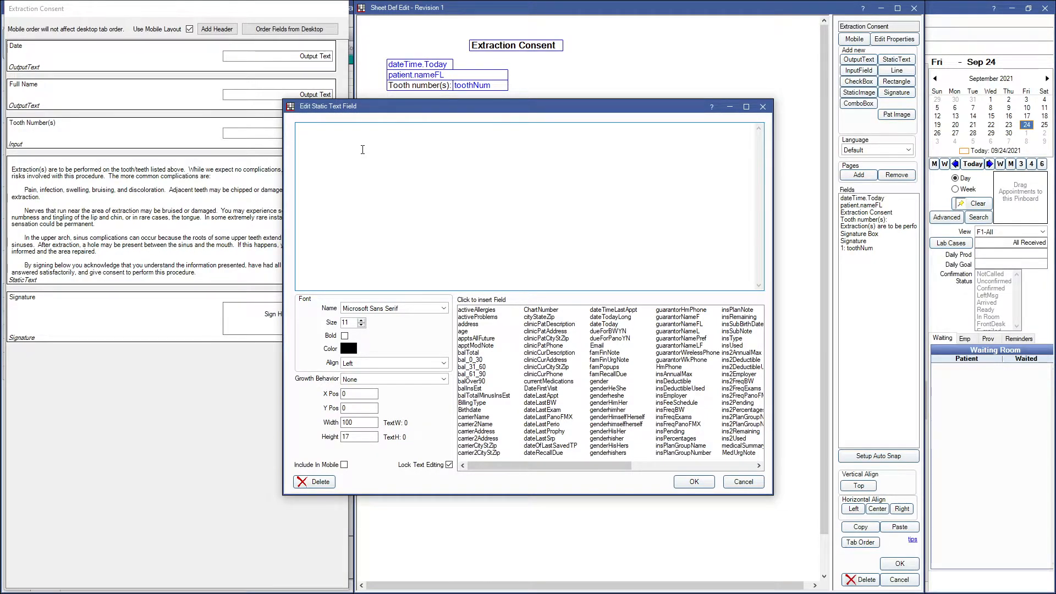
text(This is a)
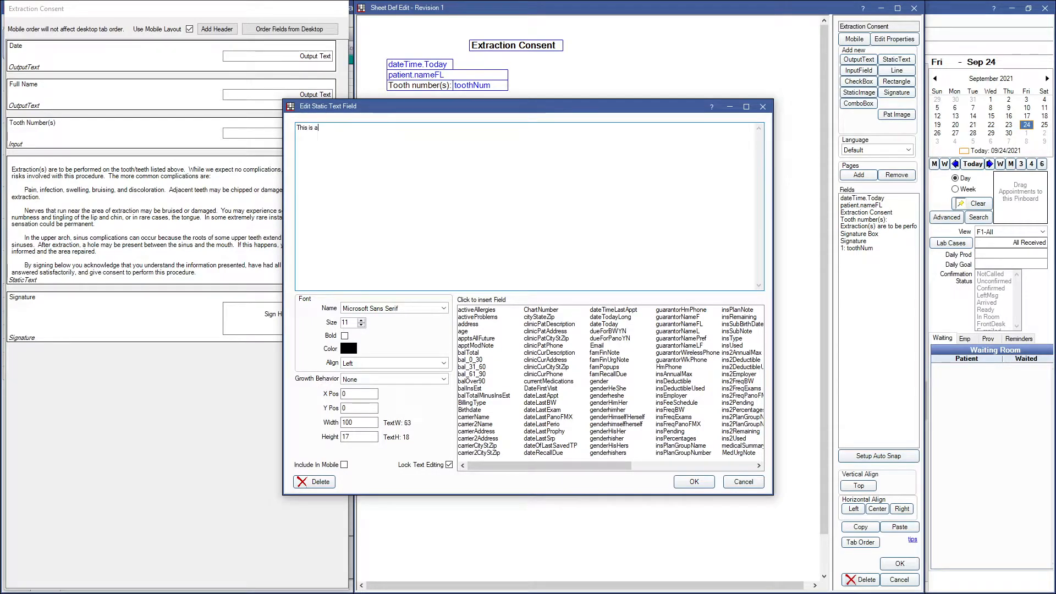
text( static text)
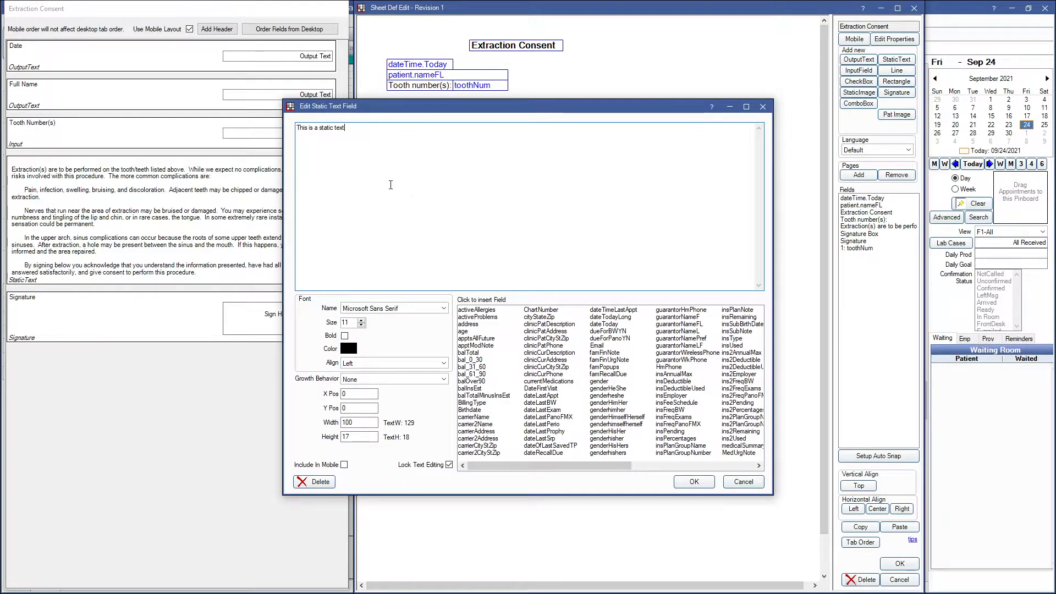
drag(473, 465, 596, 465)
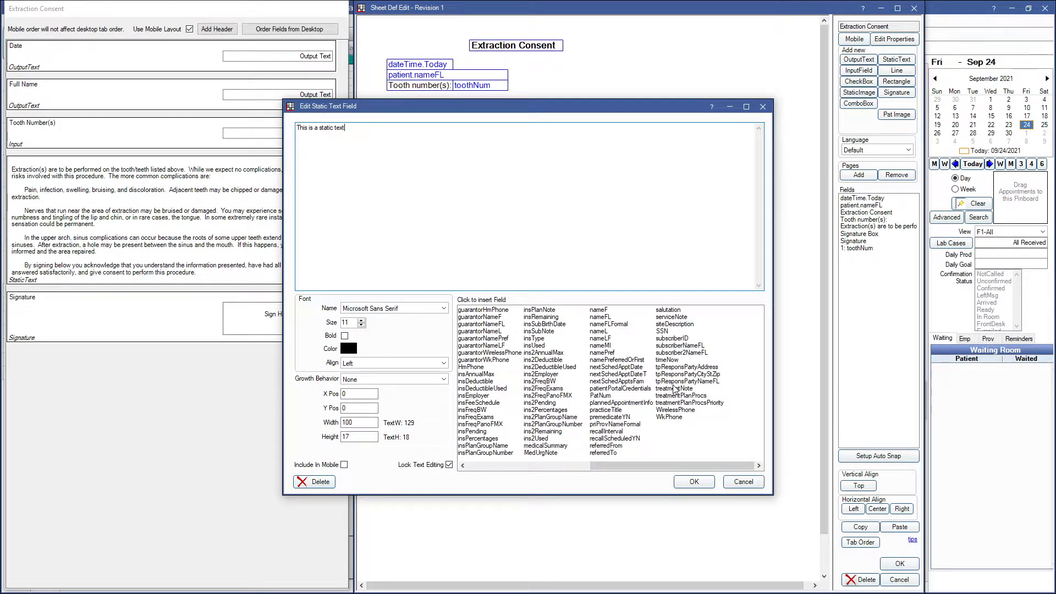
drag(632, 466, 471, 460)
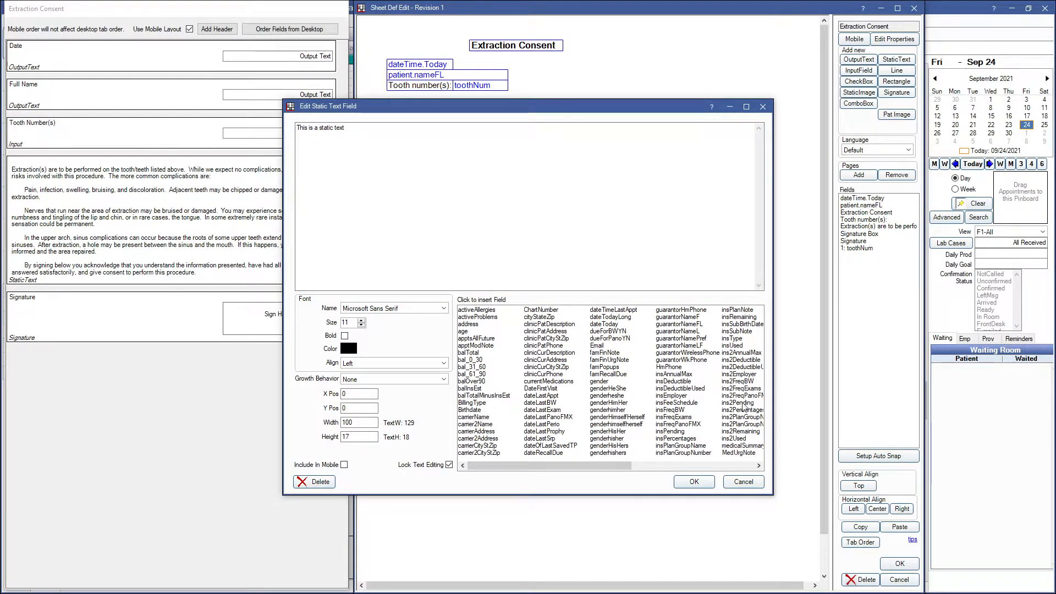
click(742, 482)
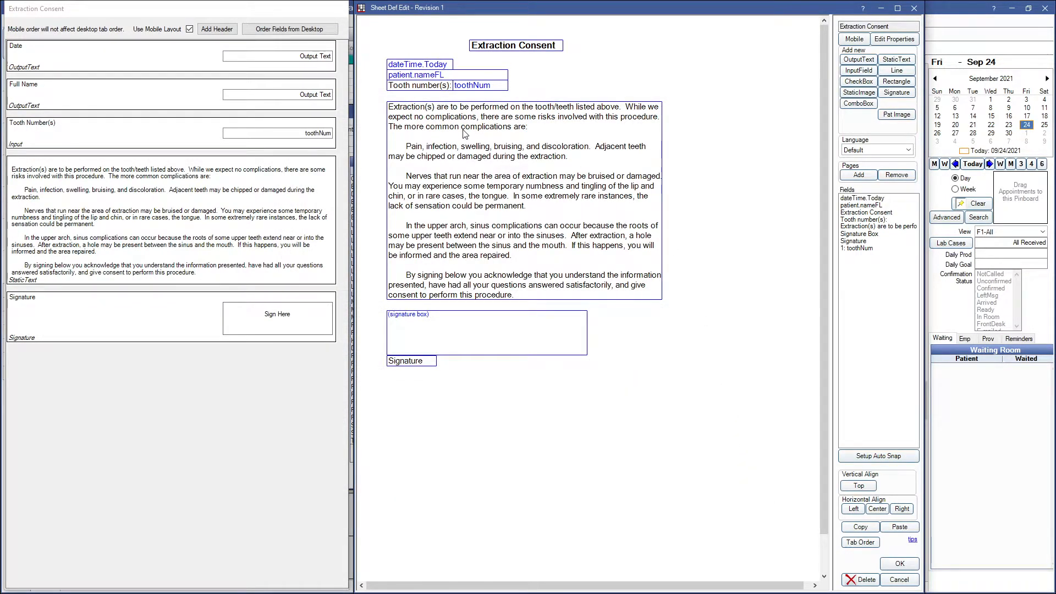
Try placing the toothNum field after "The more common complications are:" in the consent paragraph, then return it beside the Tooth number(s) label.
click(492, 121)
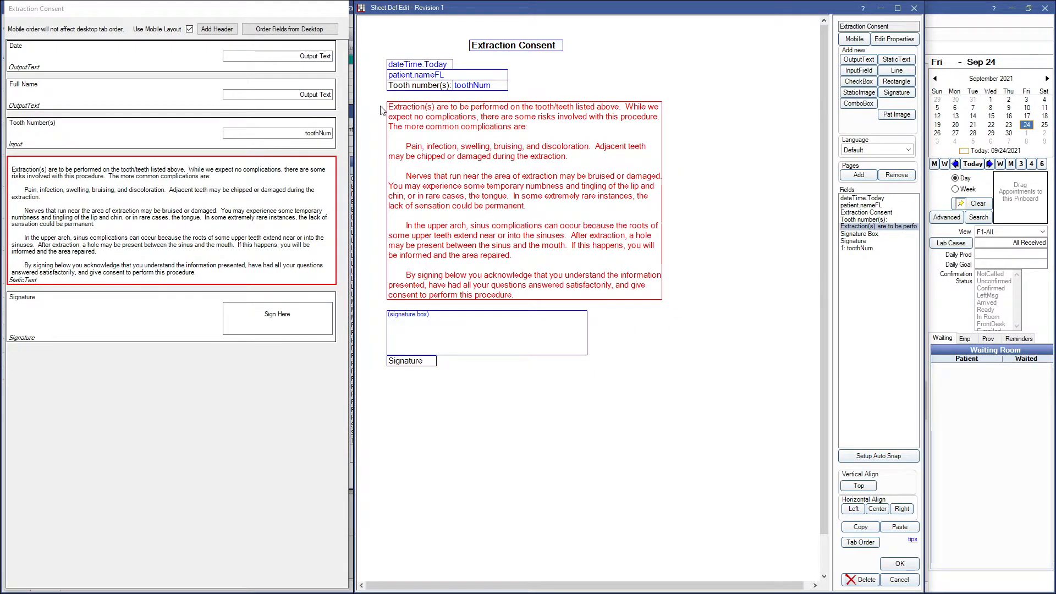
drag(474, 88, 473, 118)
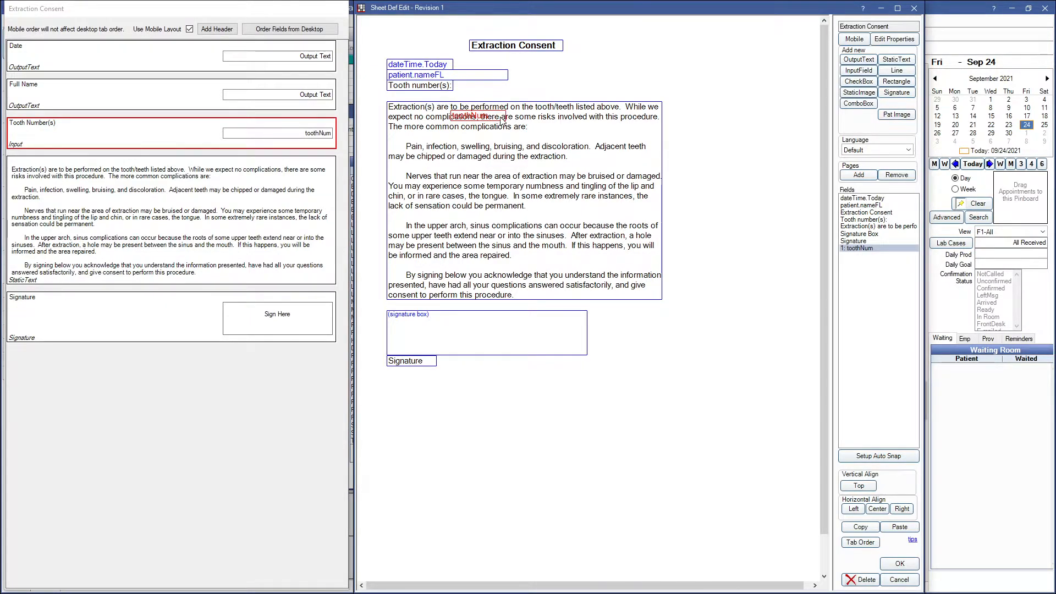
drag(502, 118, 582, 133)
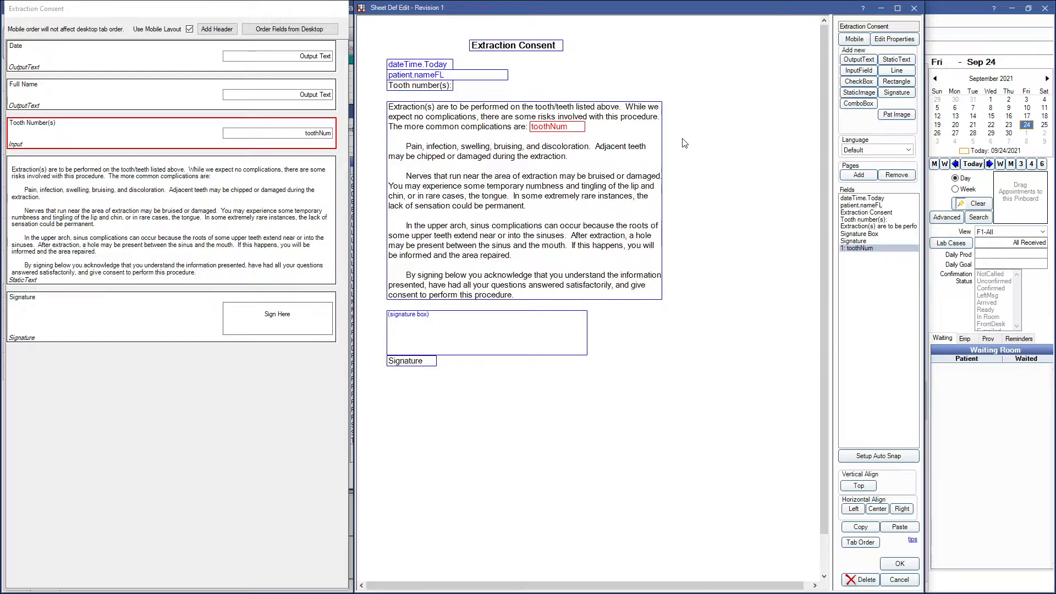
drag(562, 130, 486, 90)
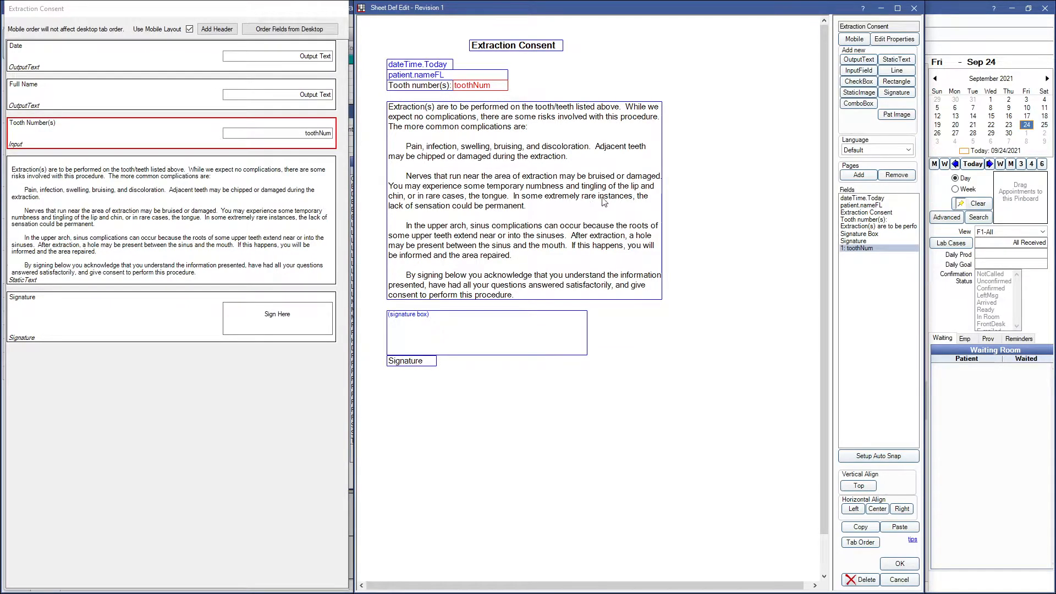
Check the consent paragraph's Include In Mobile setting without changing it, and inspect the paragraph in the mobile layout preview.
double_click(536, 190)
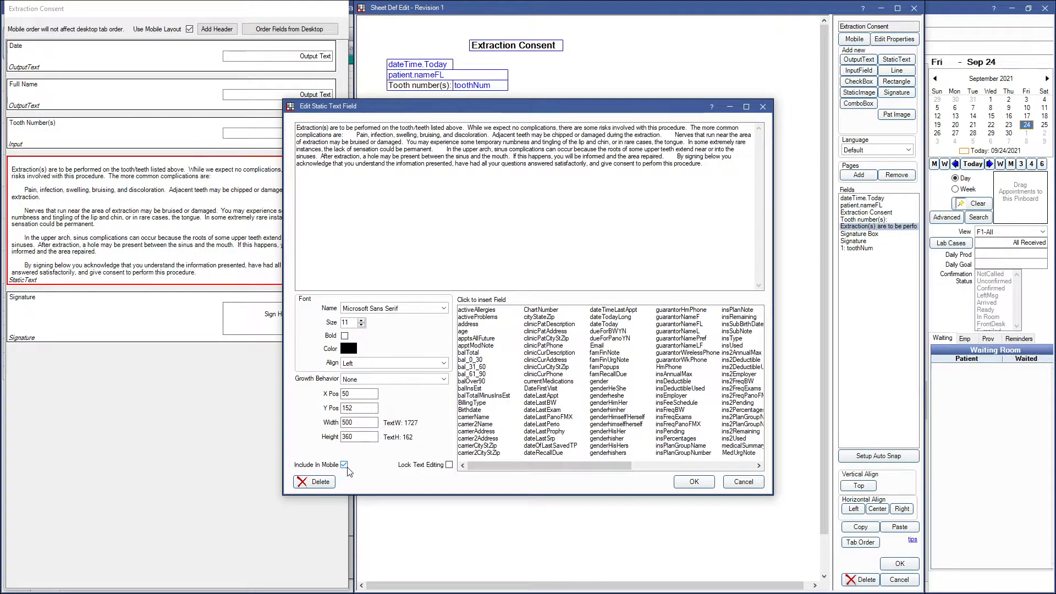
click(743, 482)
click(135, 191)
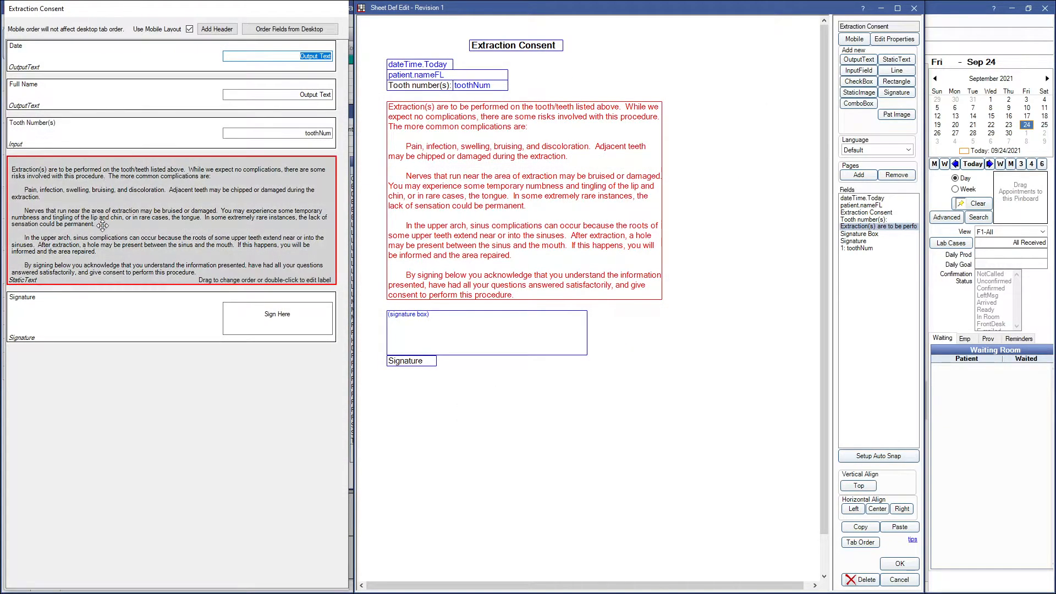
Try excluding the consent paragraph from the mobile layout, and close the Extraction Consent sheet without saving.
double_click(401, 227)
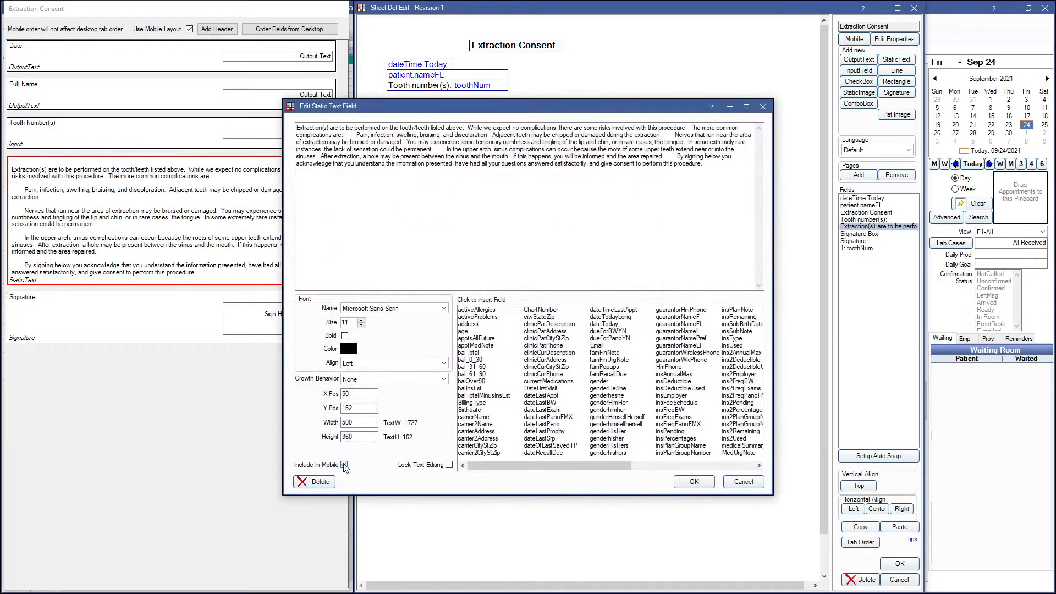
click(692, 482)
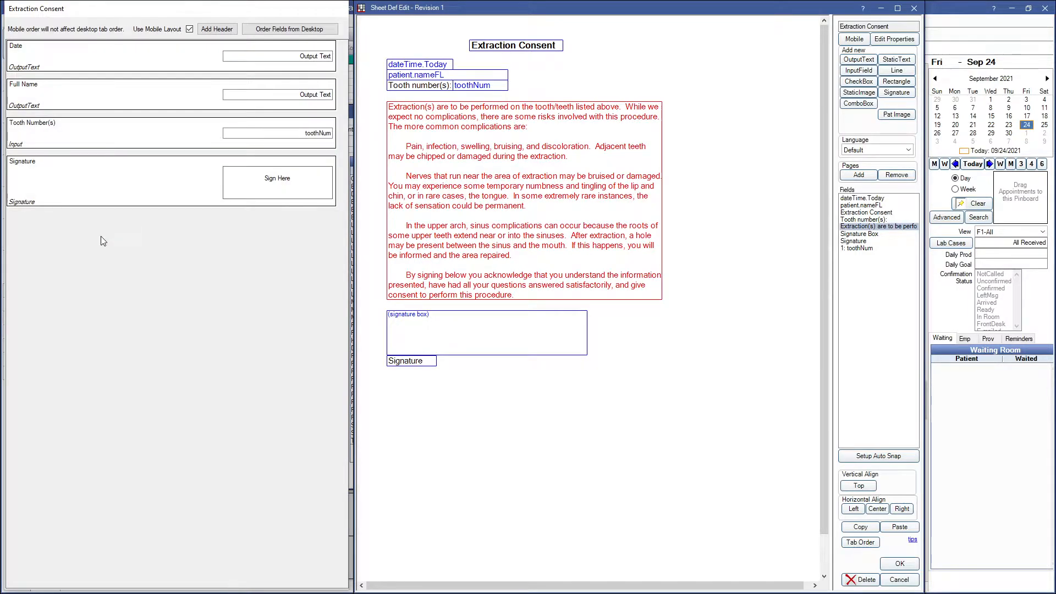
click(899, 579)
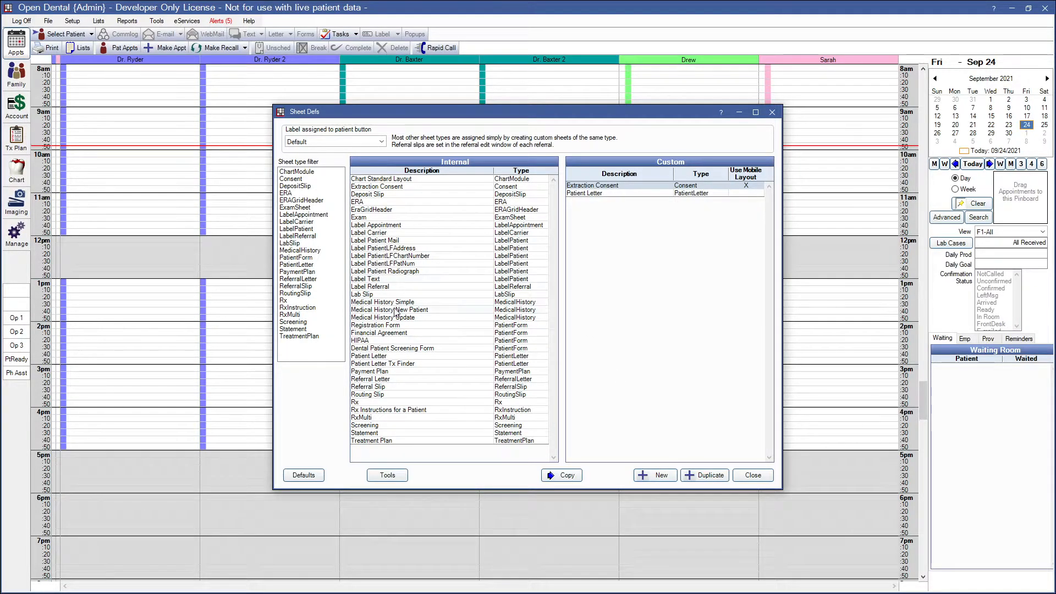
Copy the internal Registration Form to the custom sheets and open the copy for editing.
click(377, 326)
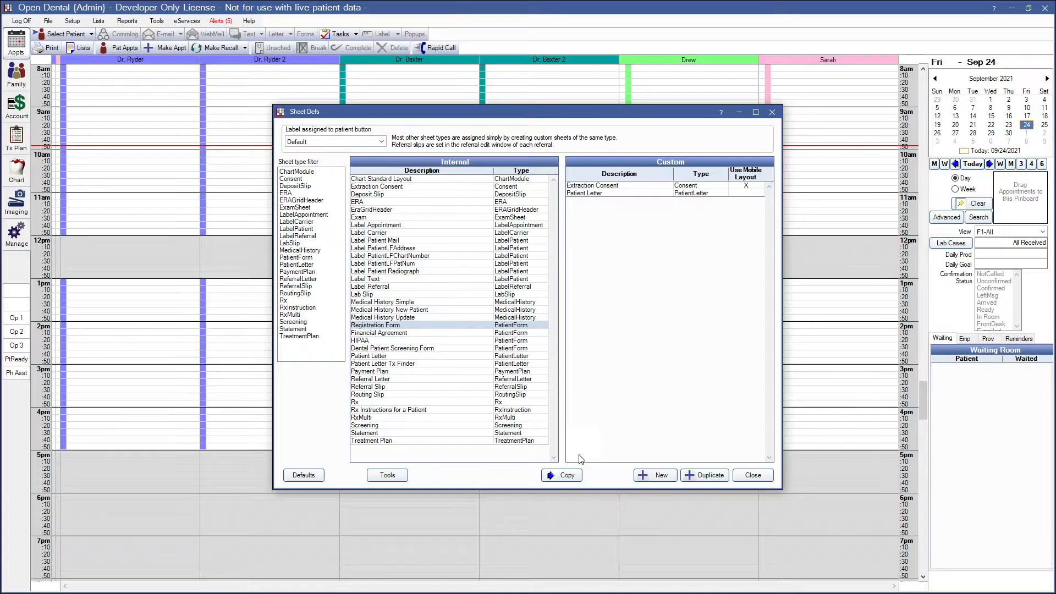
click(563, 475)
double_click(616, 200)
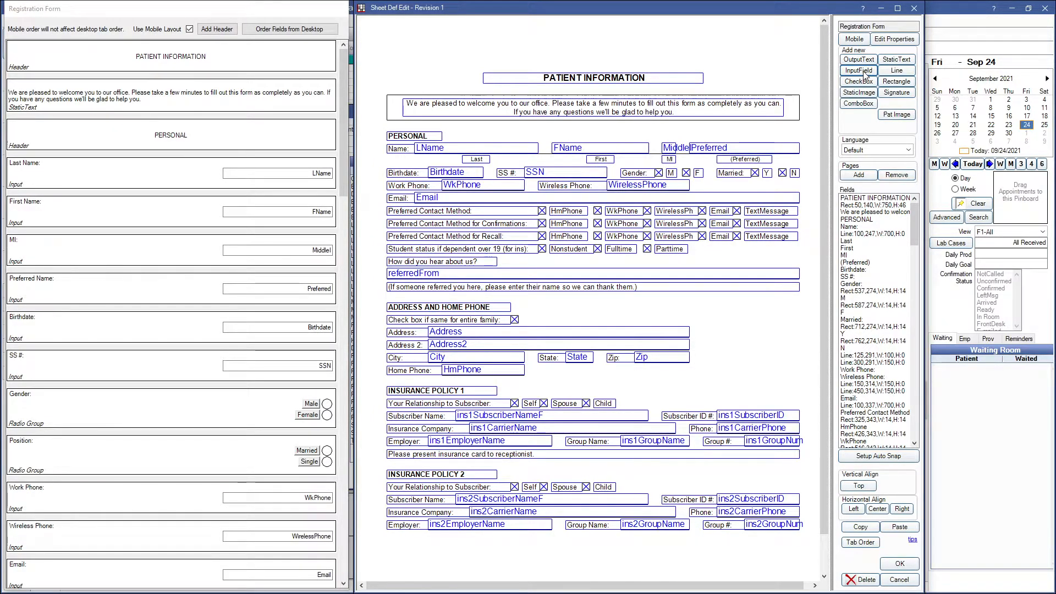
Start a new input field in the Registration Form and examine the available field names and their default mobile captions.
click(864, 73)
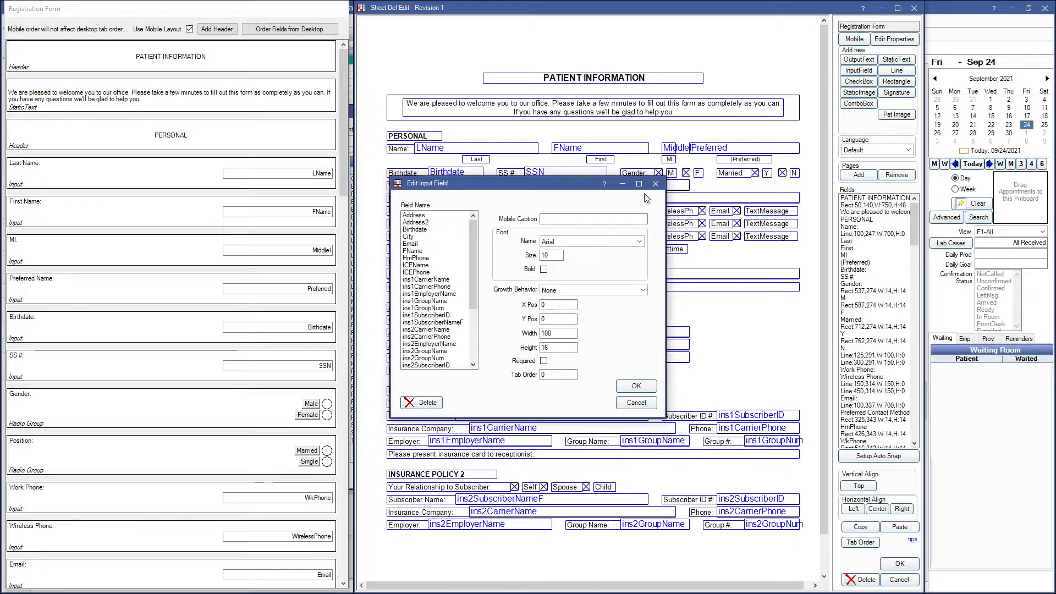
click(424, 216)
click(432, 229)
click(430, 243)
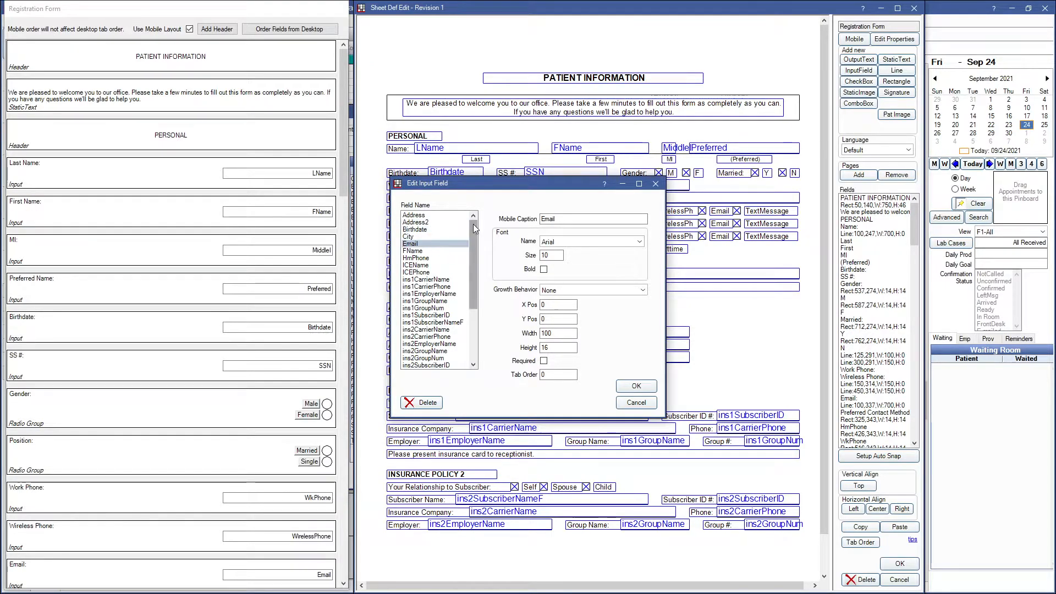
mouse_move(472, 226)
mouse_down()
mouse_move(471, 258)
mouse_move(475, 219)
mouse_up()
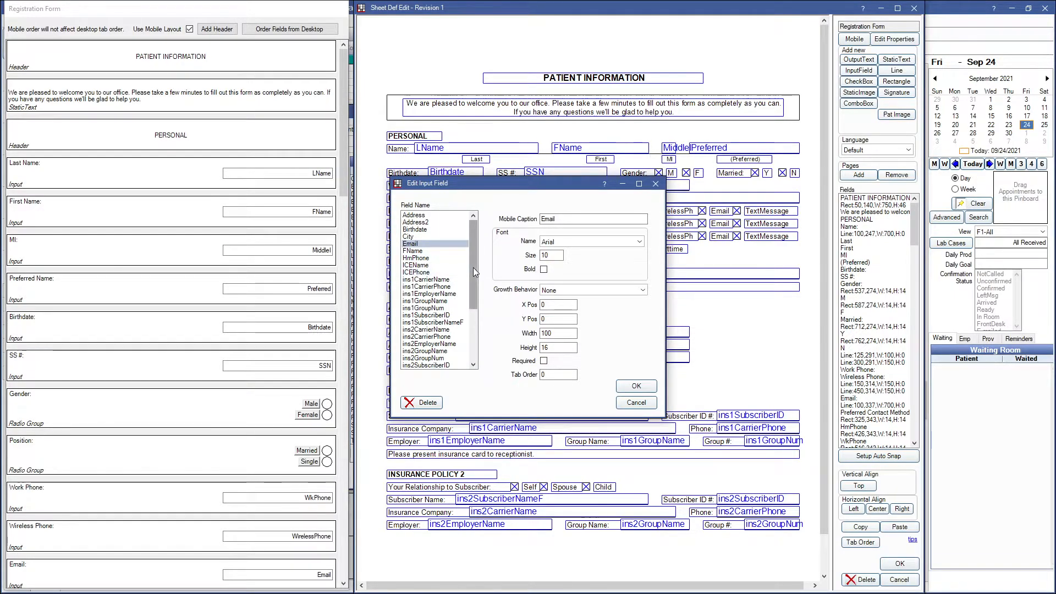
click(431, 216)
click(435, 237)
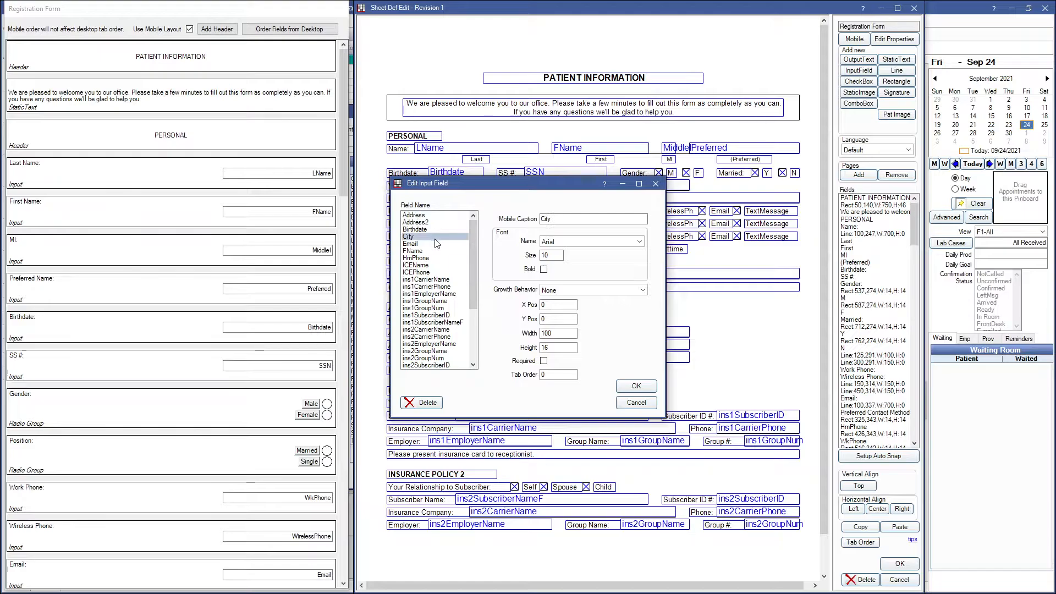
scroll(440, 286, down, 4)
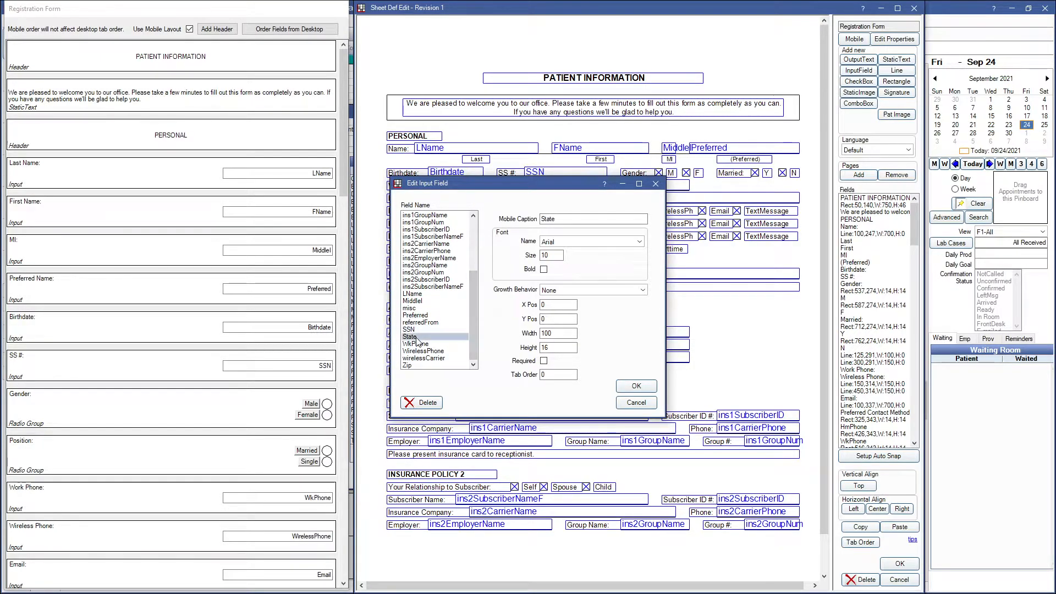
click(408, 366)
scroll(476, 302, up, 4)
click(435, 251)
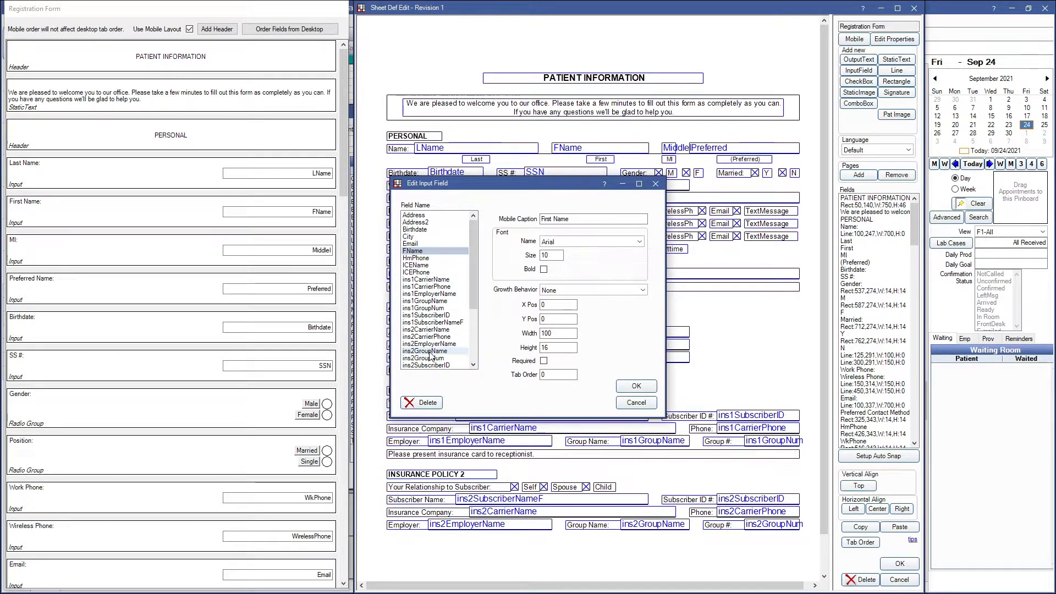
drag(475, 280, 470, 343)
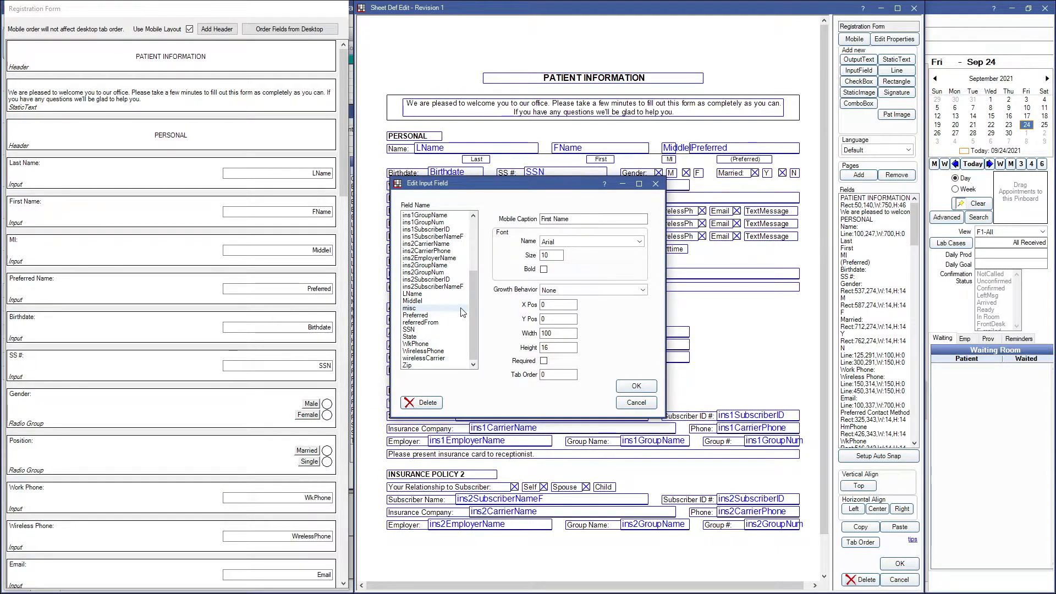
Add a misc input field with the mobile caption "Who is your primary physician?" and check it in the mobile preview.
click(426, 309)
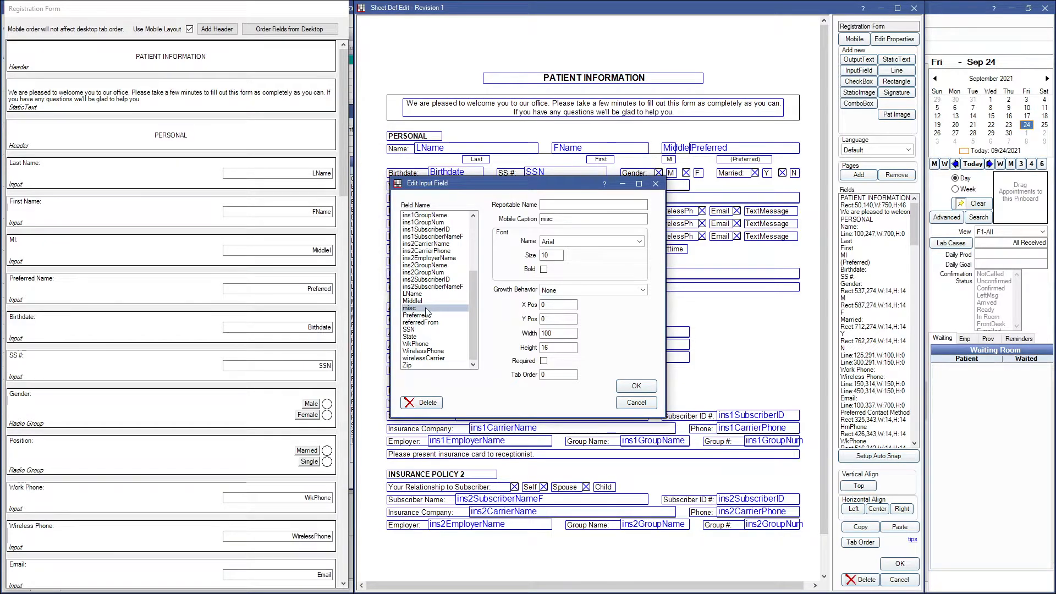
double_click(548, 218)
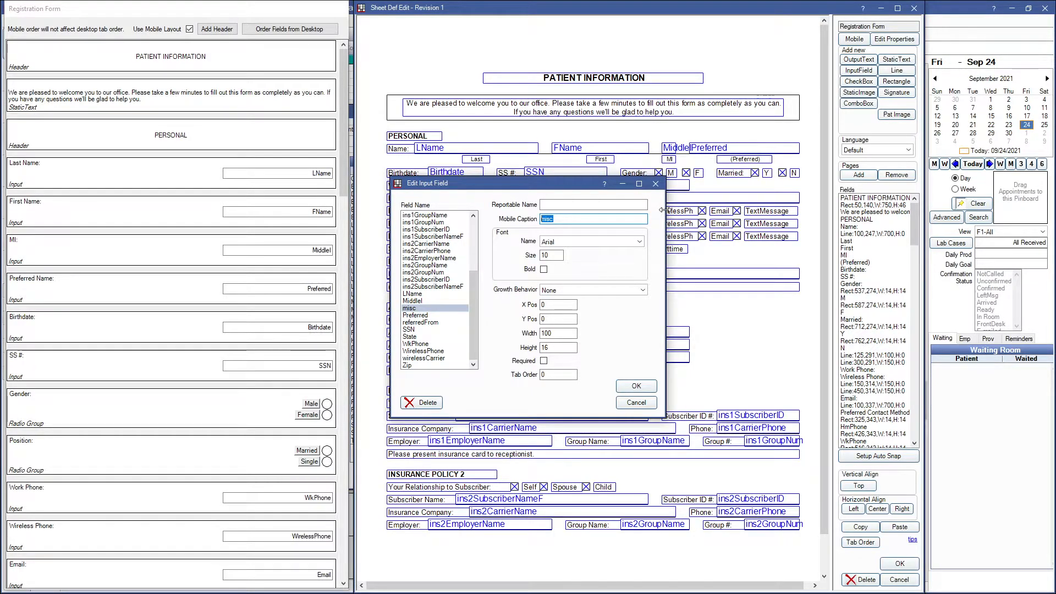
text(Who is your primary physician?)
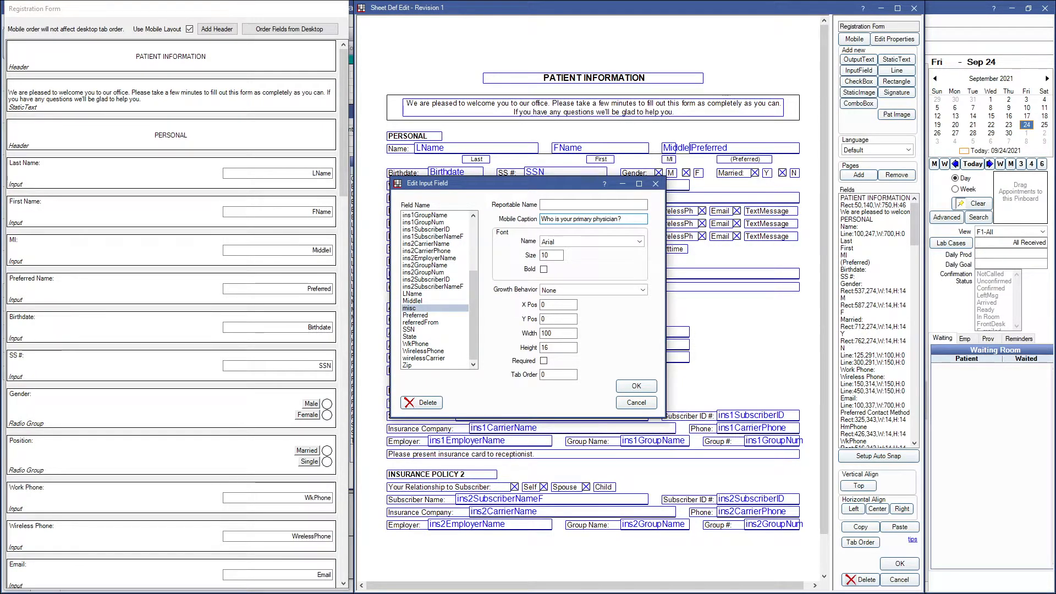
click(636, 386)
scroll(220, 341, down, 1)
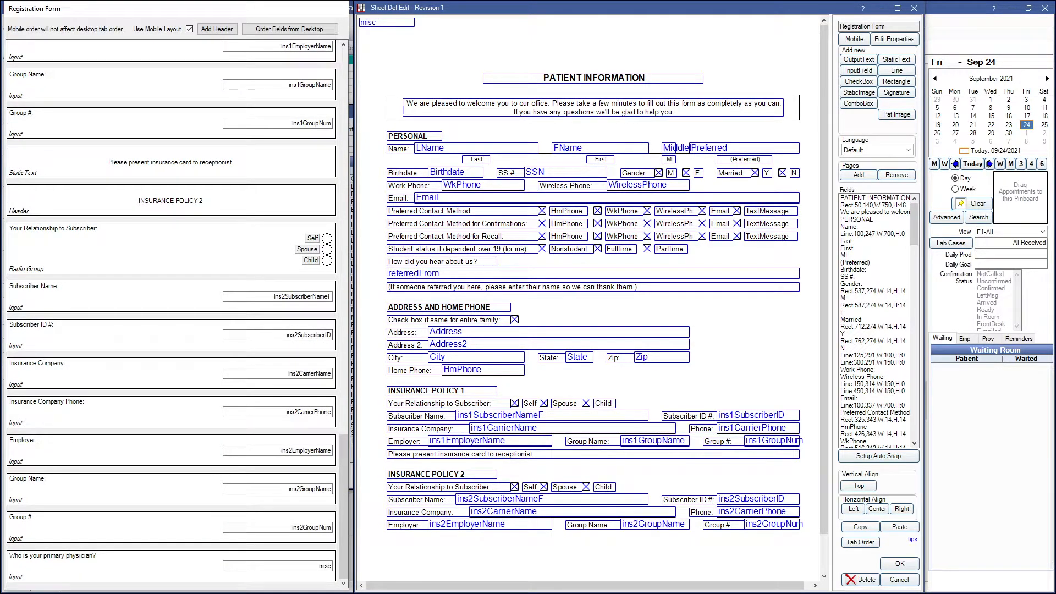
Try FName as the physician question's field name without keeping it, and save the Registration Form sheet.
double_click(402, 24)
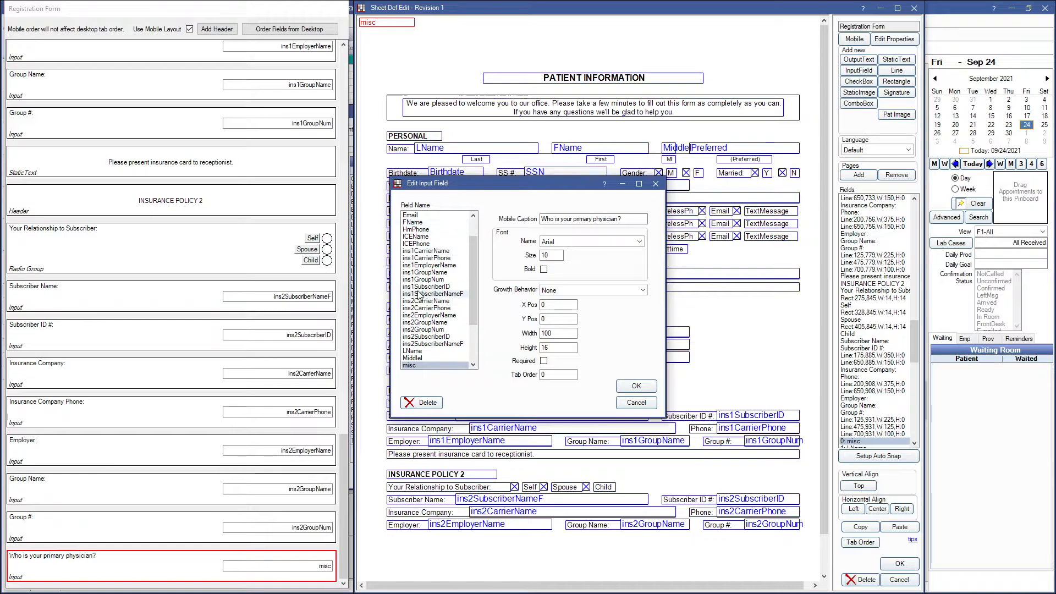
click(442, 222)
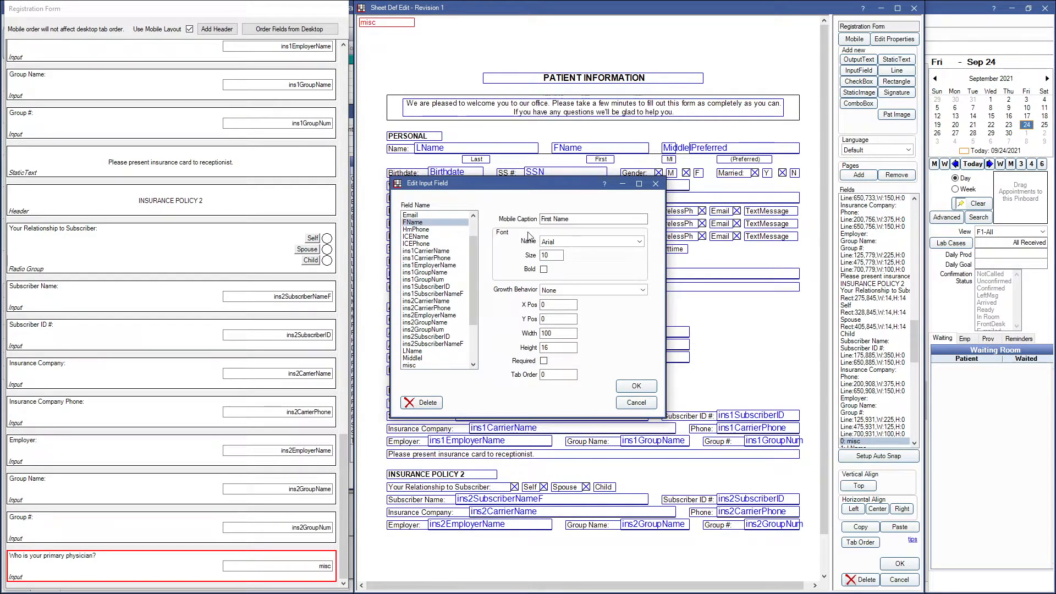
drag(541, 219, 717, 228)
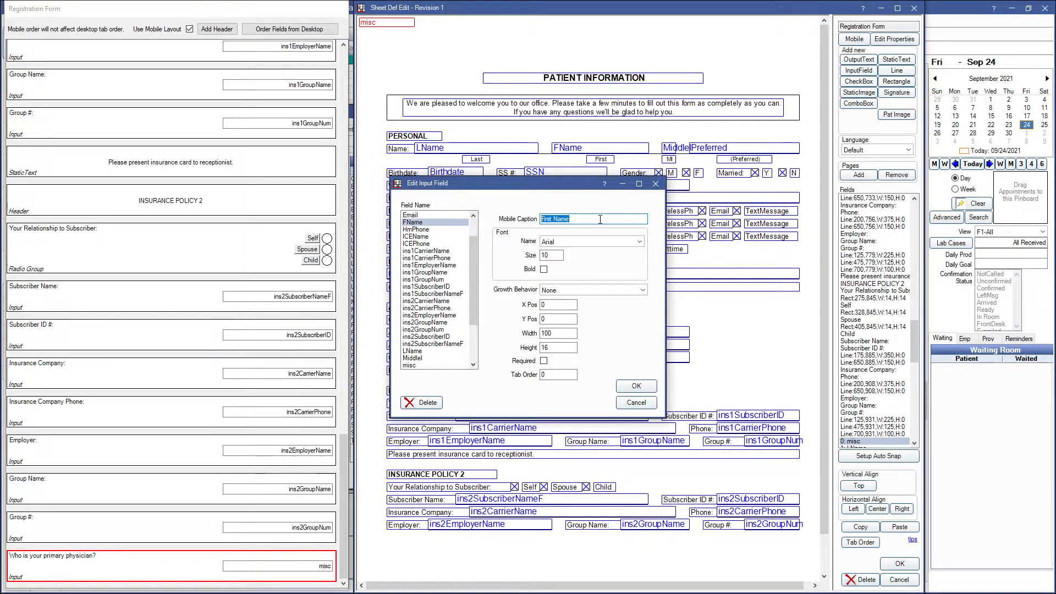
click(638, 388)
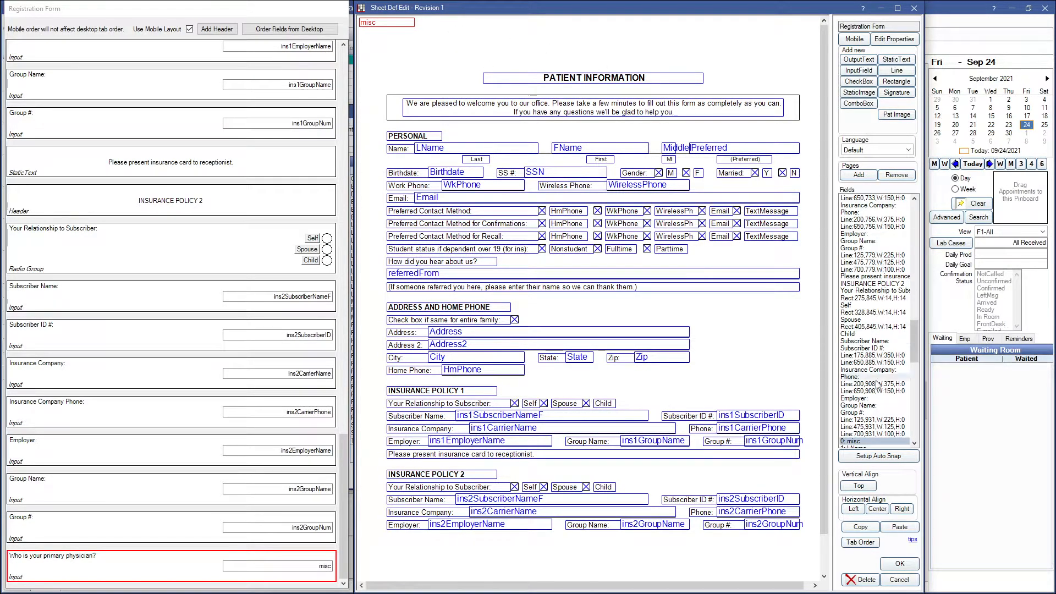
click(887, 563)
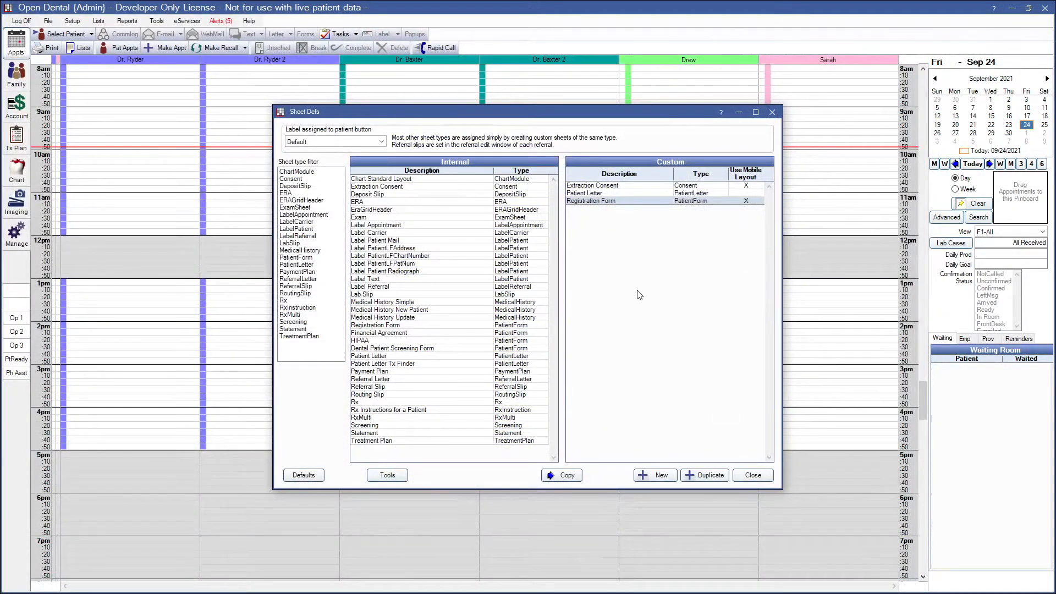
Copy the internal Medical History Update sheet to the custom sheets and open the copy for editing.
click(399, 319)
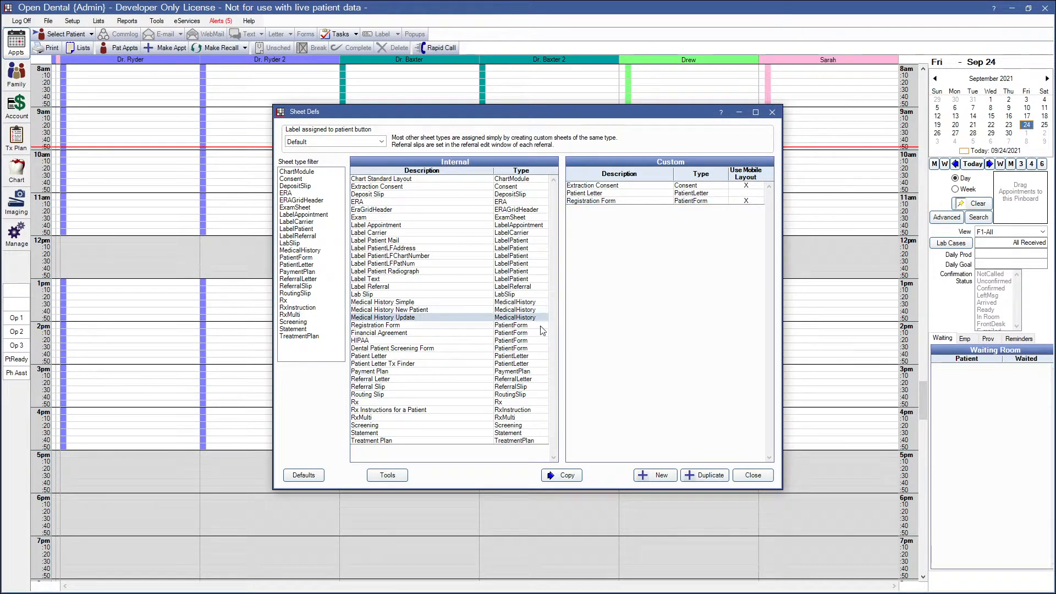
click(562, 475)
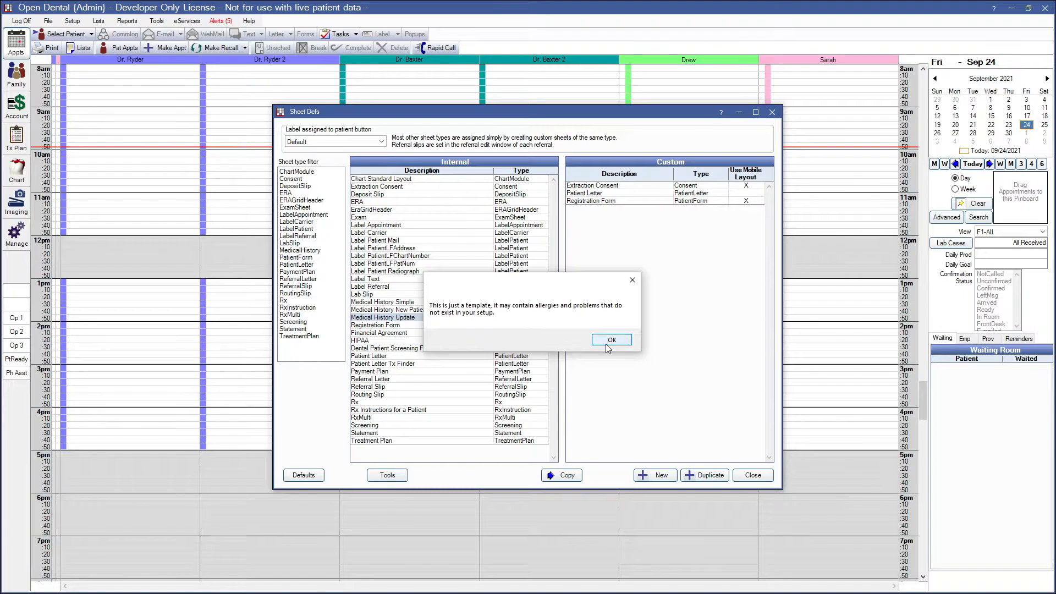
click(610, 340)
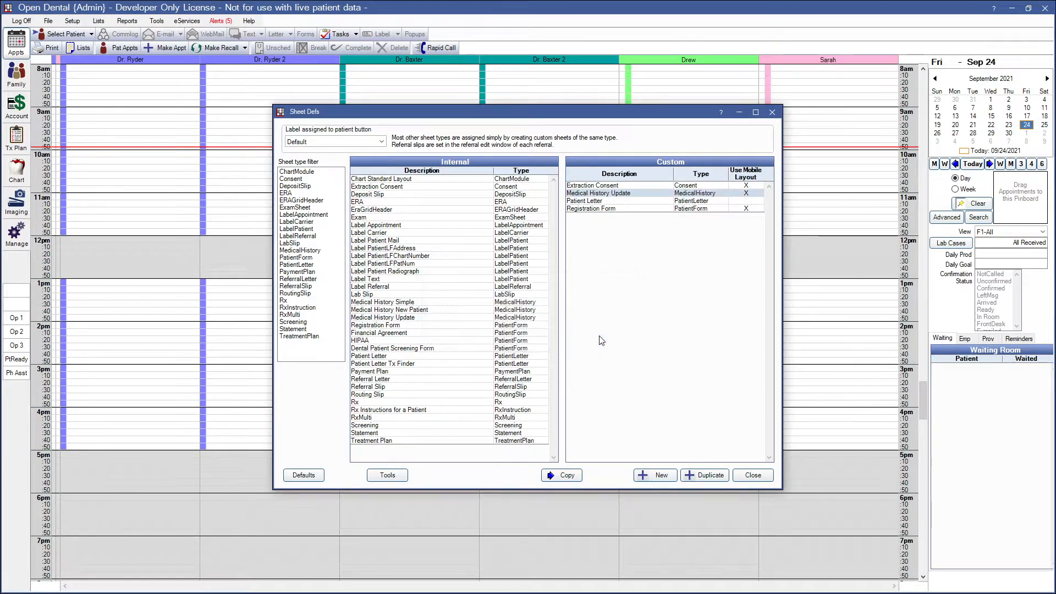
double_click(647, 194)
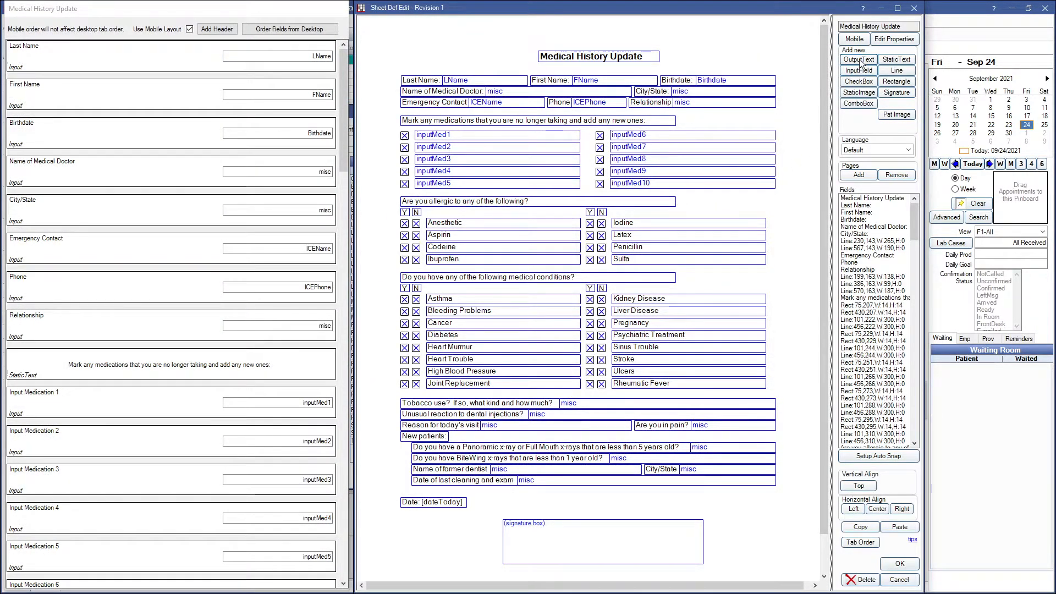
Examine the input field names and the line properties offered for the Medical History Update sheet, adding neither.
click(858, 70)
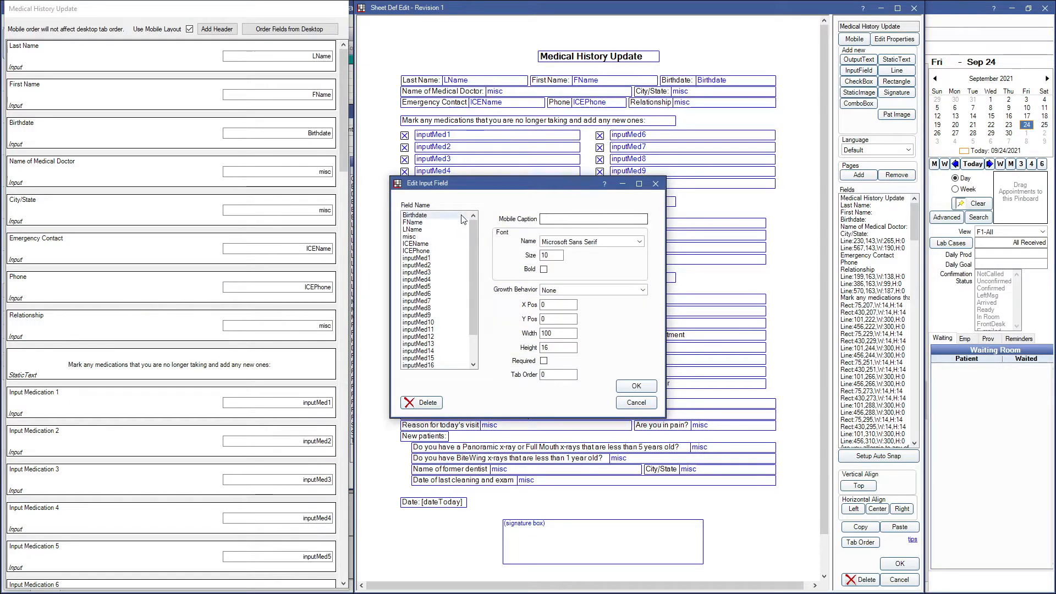
mouse_move(473, 226)
mouse_down()
mouse_move(470, 283)
mouse_move(483, 214)
mouse_up()
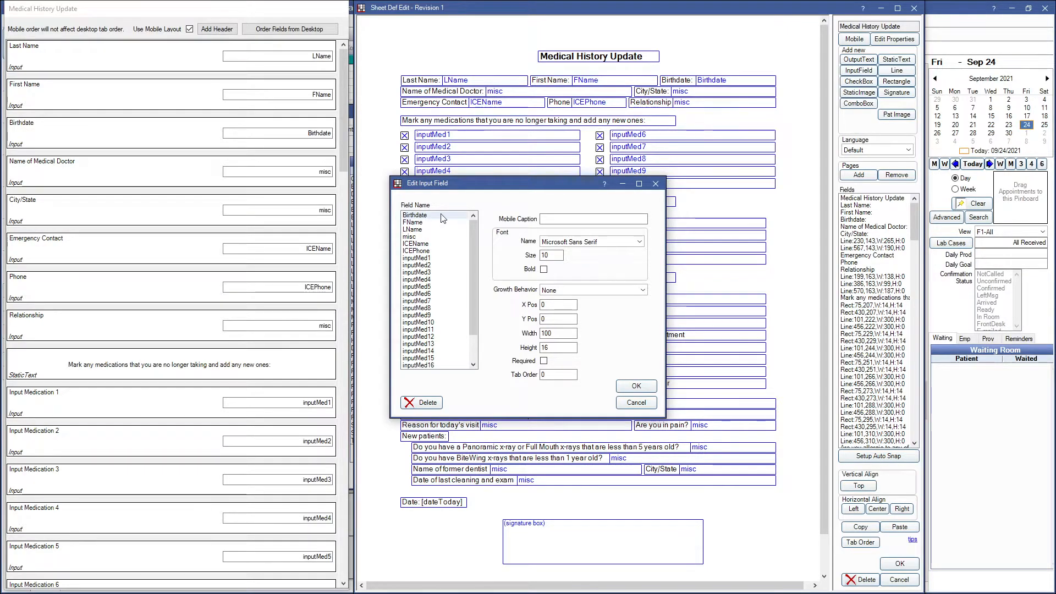
click(643, 400)
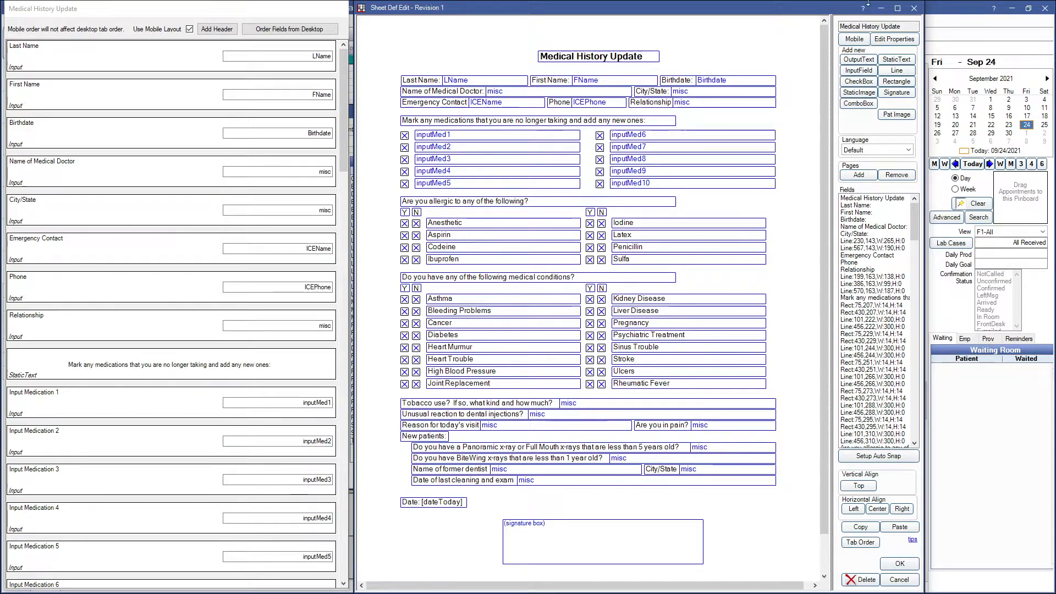
click(905, 71)
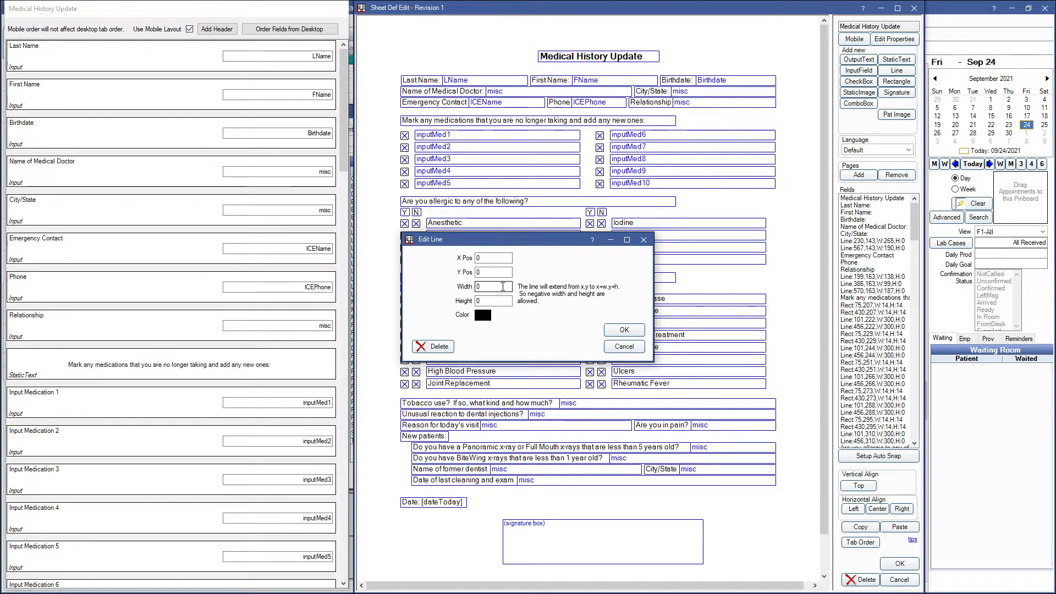
click(623, 348)
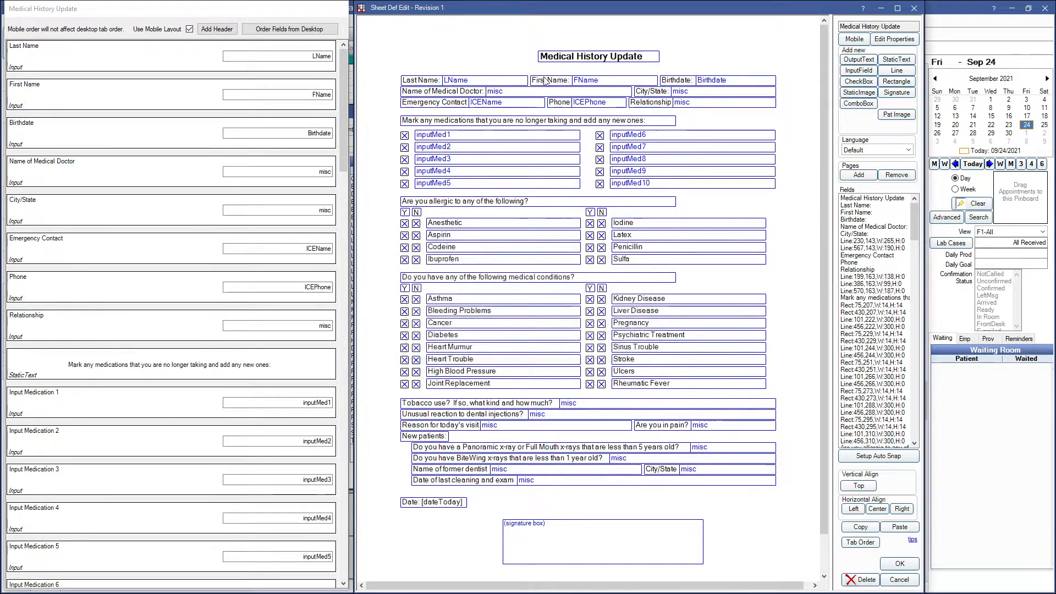
Try nudging the inputMed1 field slightly up and back down, and close the Medical History Update sheet without saving.
click(456, 135)
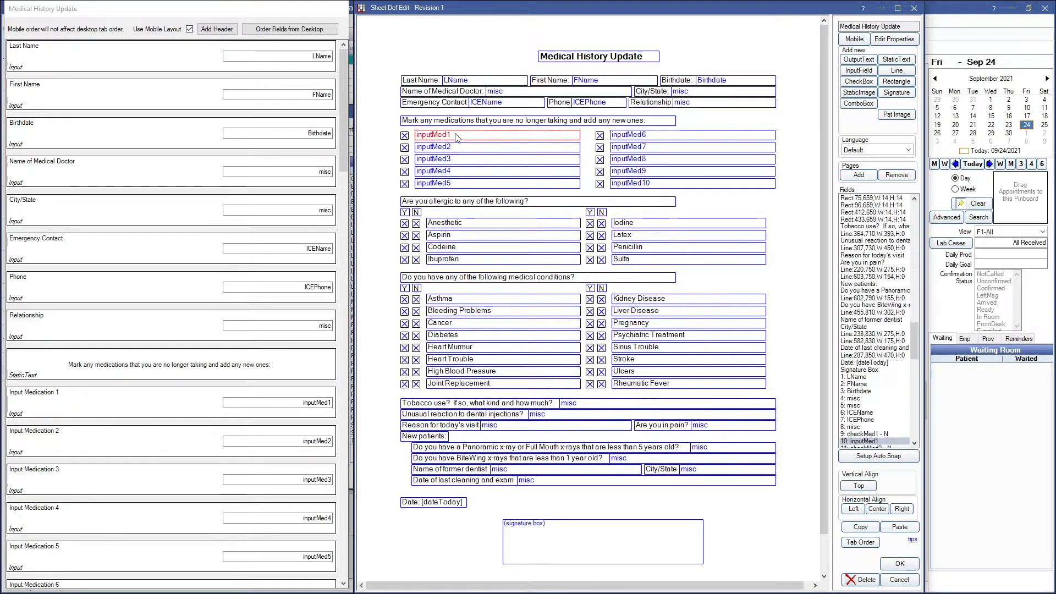
key(Up)
key(Up)
key(Up)
key(Up)
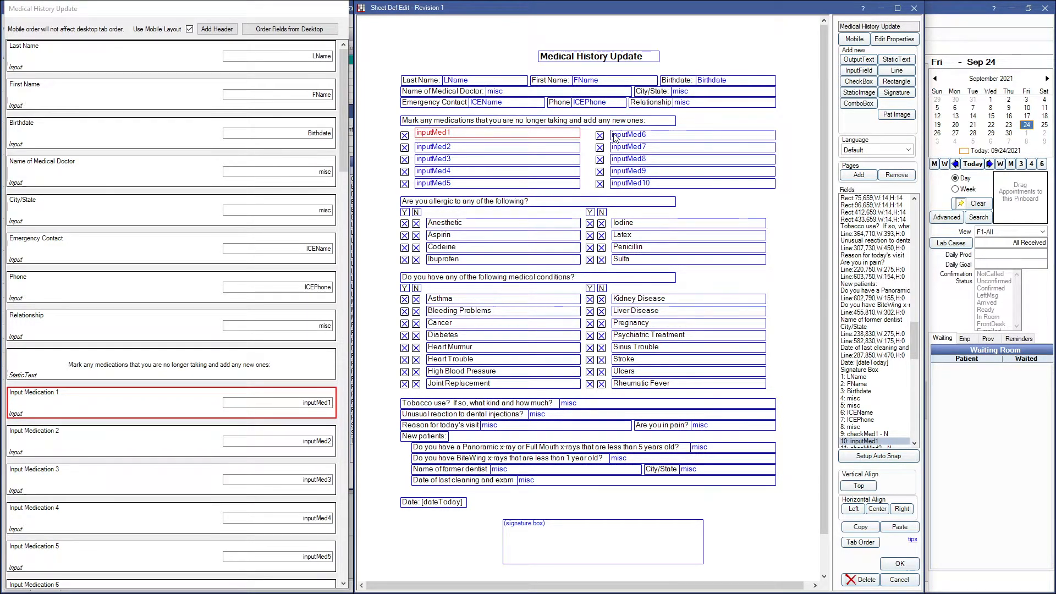
key(Down)
key(Down)
key(Down)
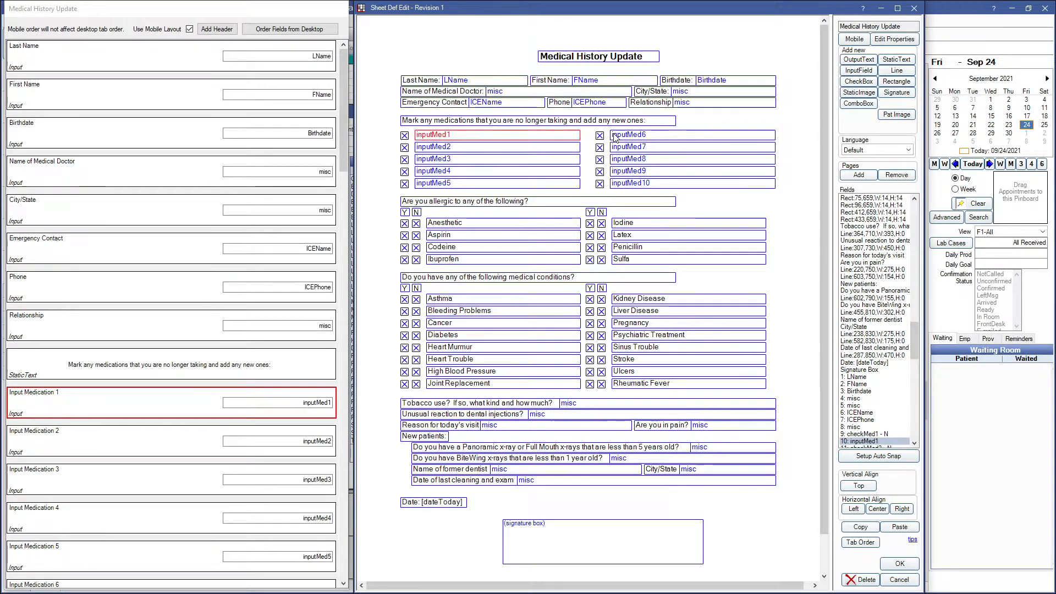
click(899, 579)
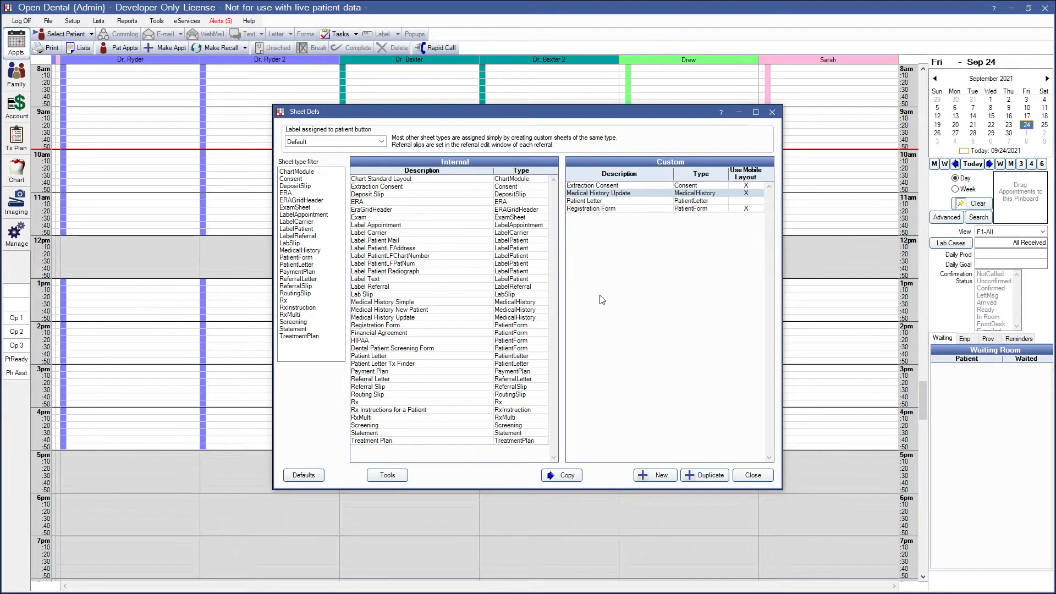
Examine the problem, misc and checkMed checkbox field names in the custom Medical History Update sheet, then close it without adding one.
double_click(614, 195)
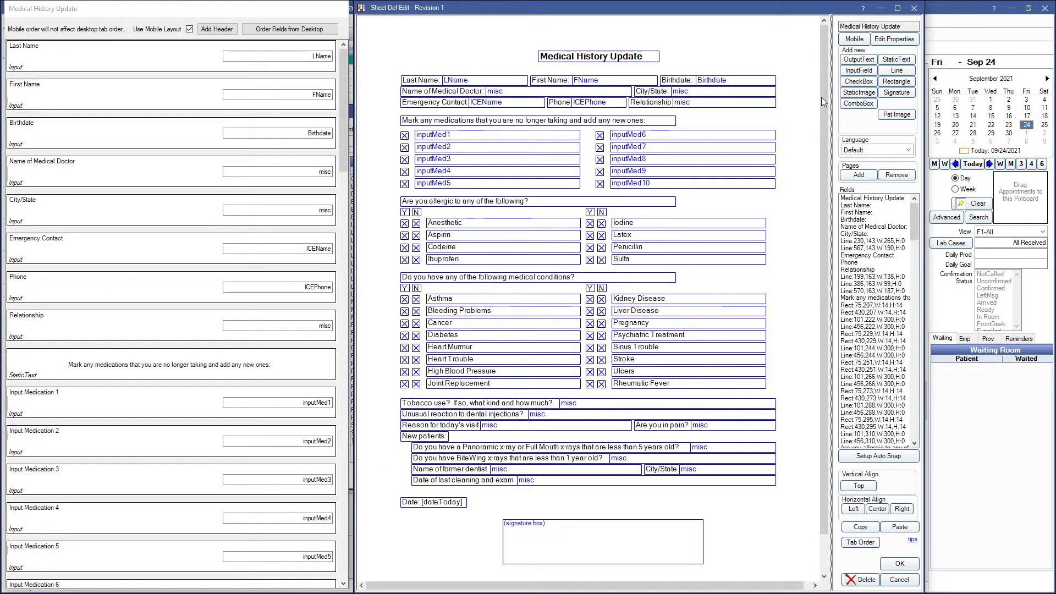
click(858, 81)
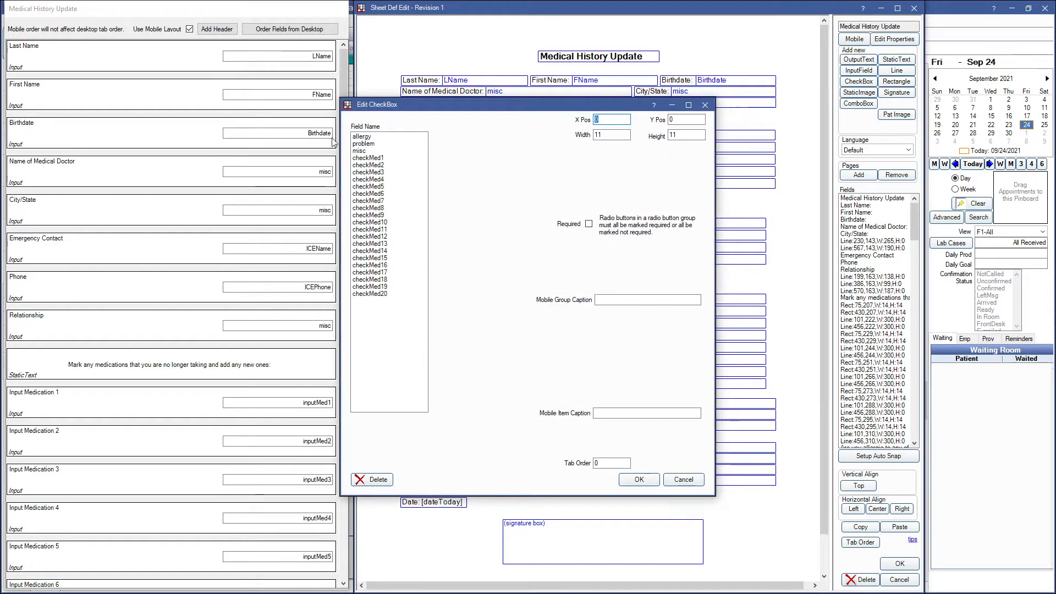
click(379, 144)
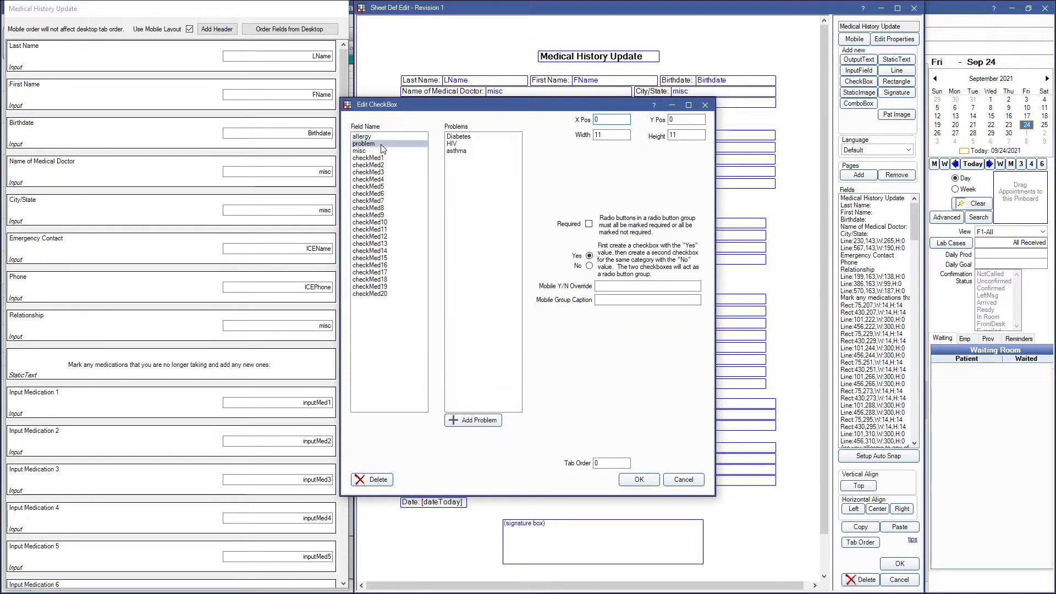
click(370, 152)
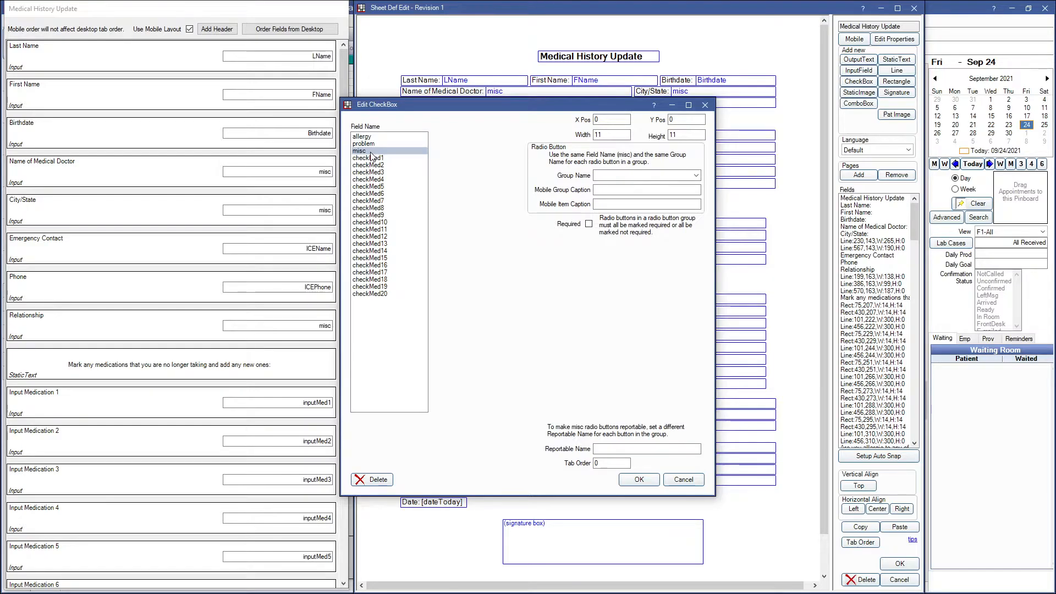
click(380, 158)
click(382, 165)
click(382, 172)
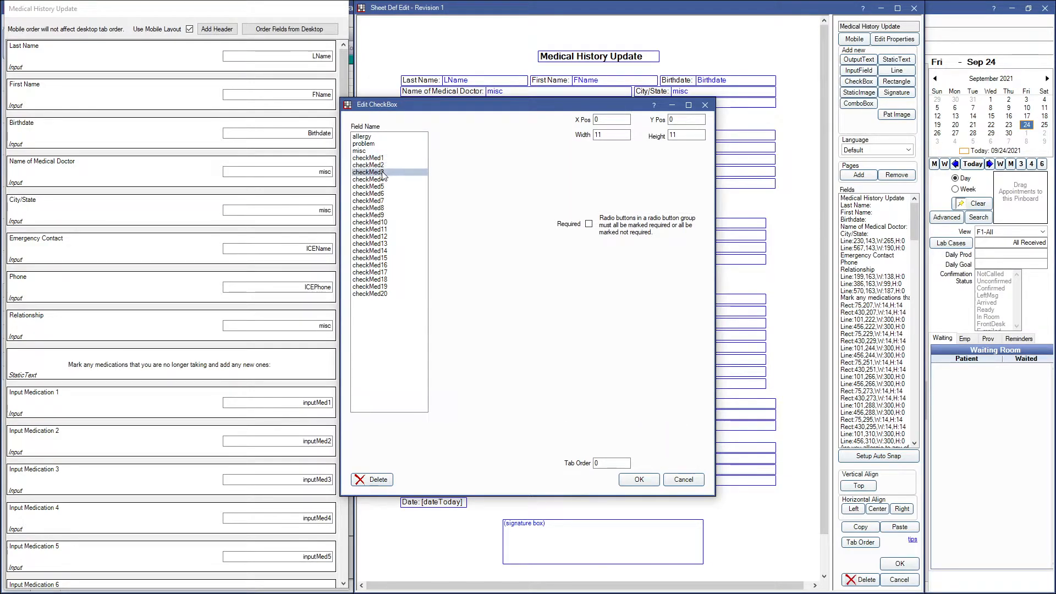
click(385, 165)
click(389, 159)
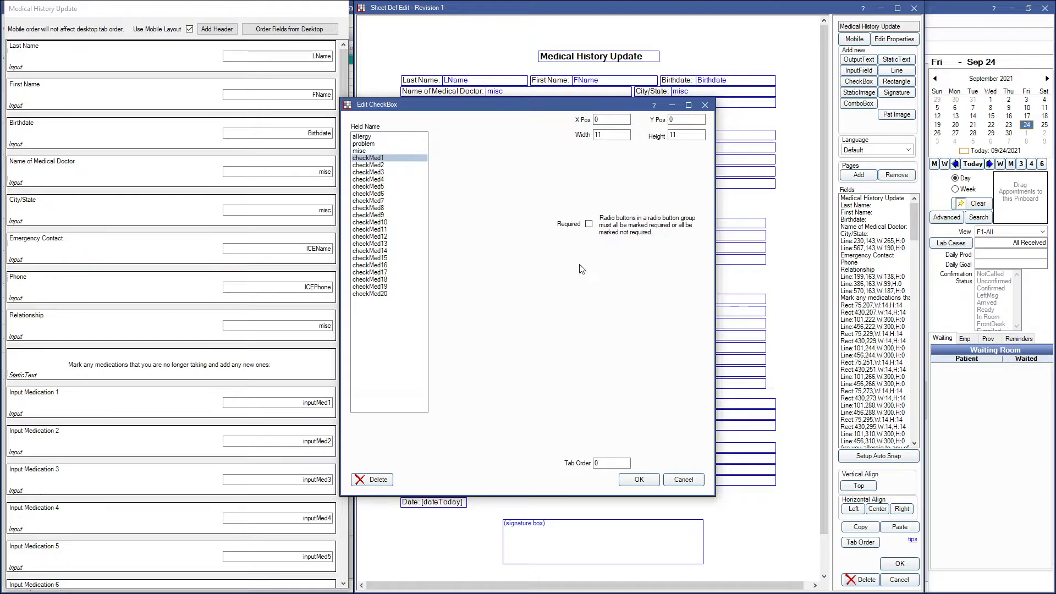
click(683, 479)
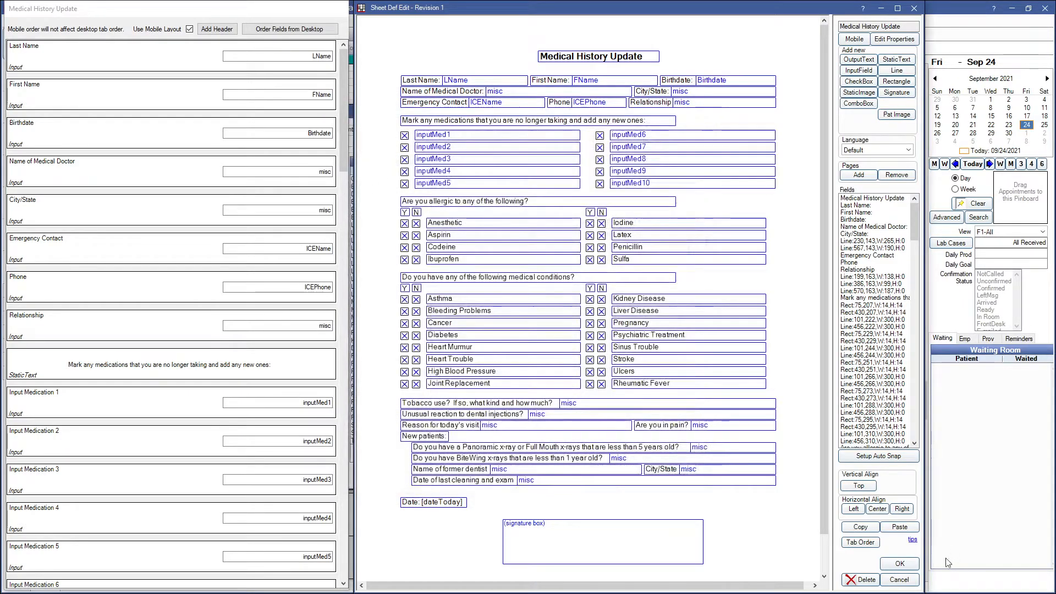
click(898, 580)
Examine the Gender, ins1Relat and StudentStatus checkbox field options in the custom Registration Form without adding a checkbox.
double_click(605, 208)
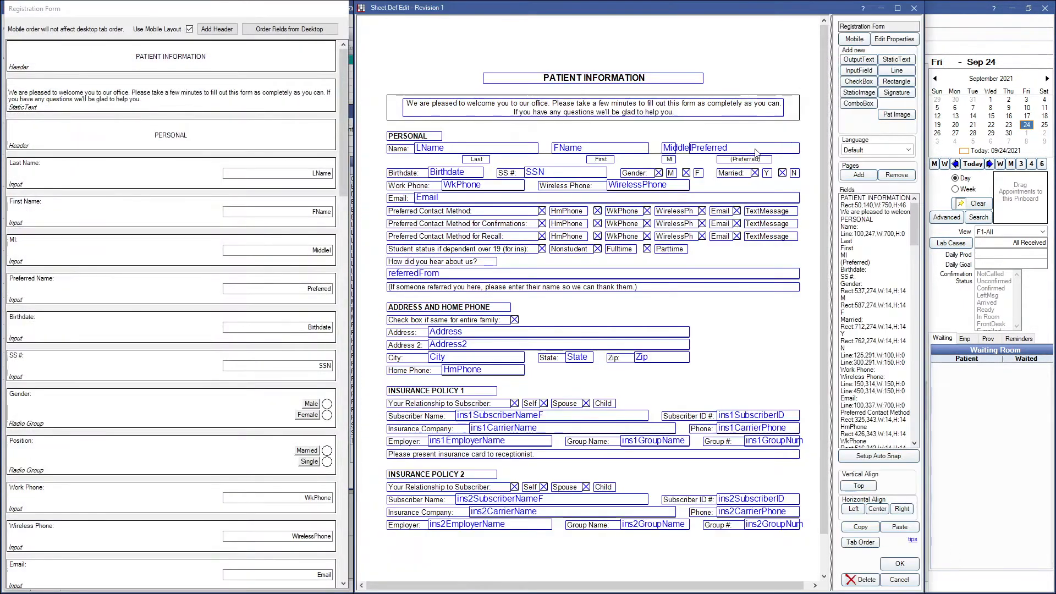
click(858, 81)
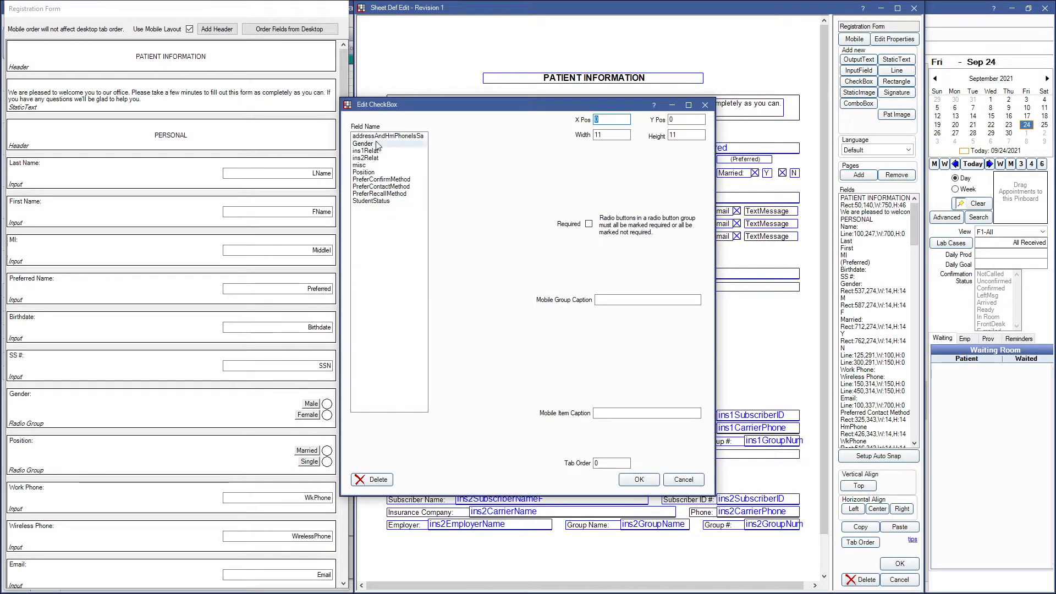
click(378, 144)
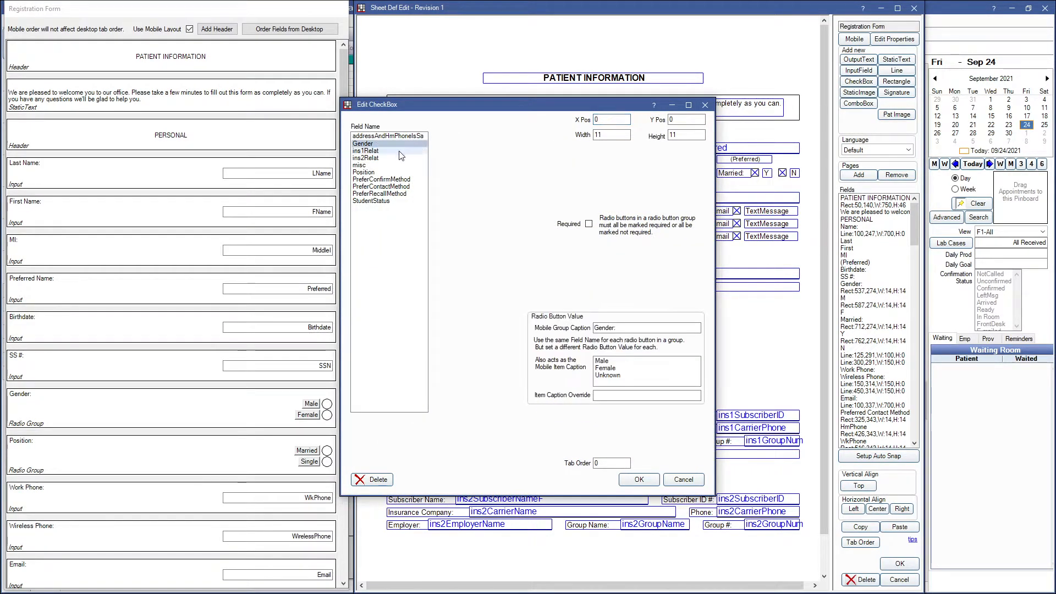
click(391, 151)
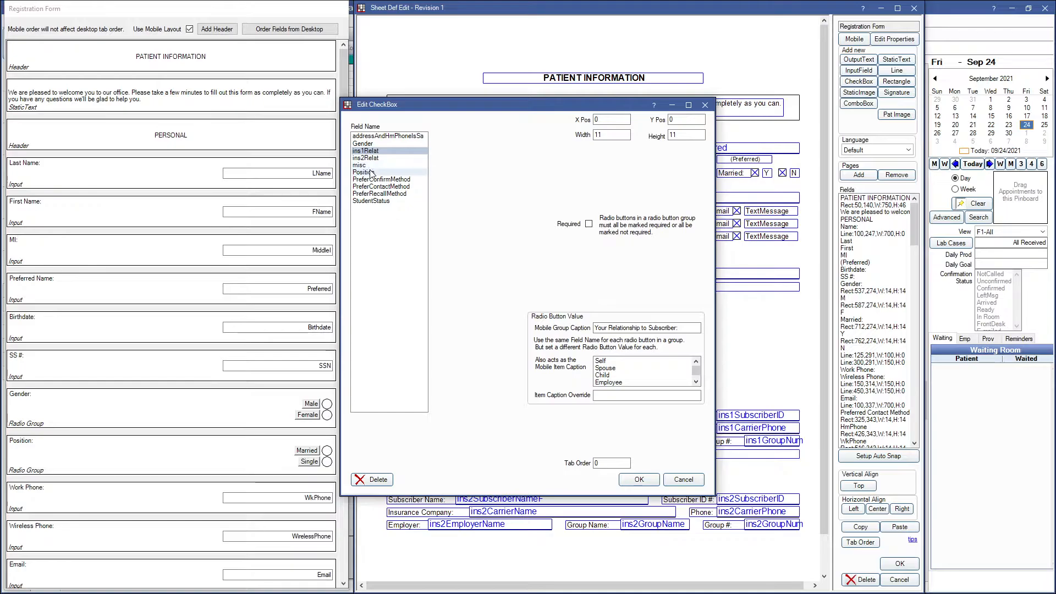
click(388, 201)
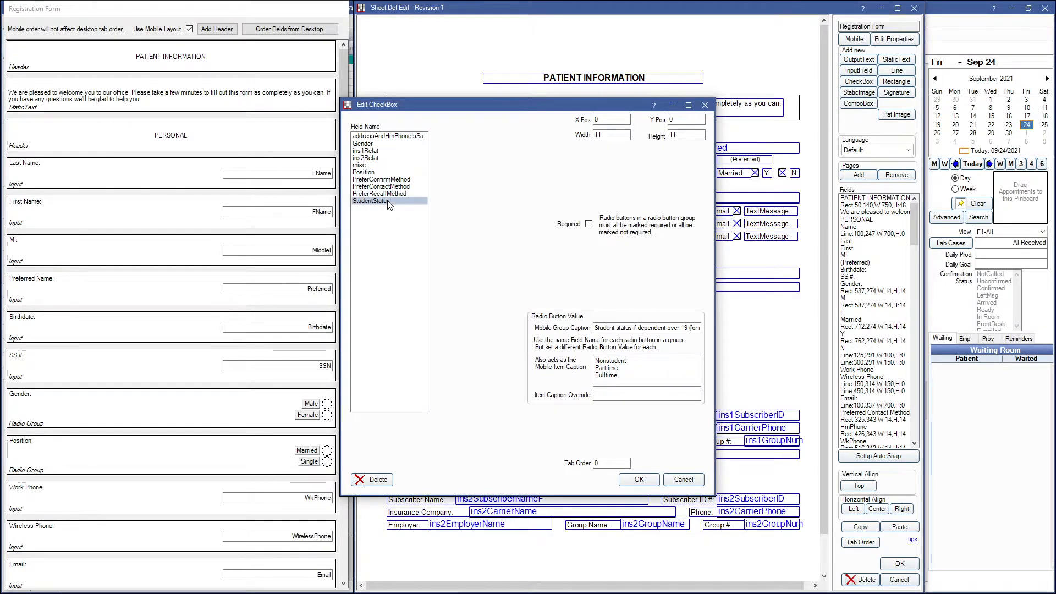
click(684, 479)
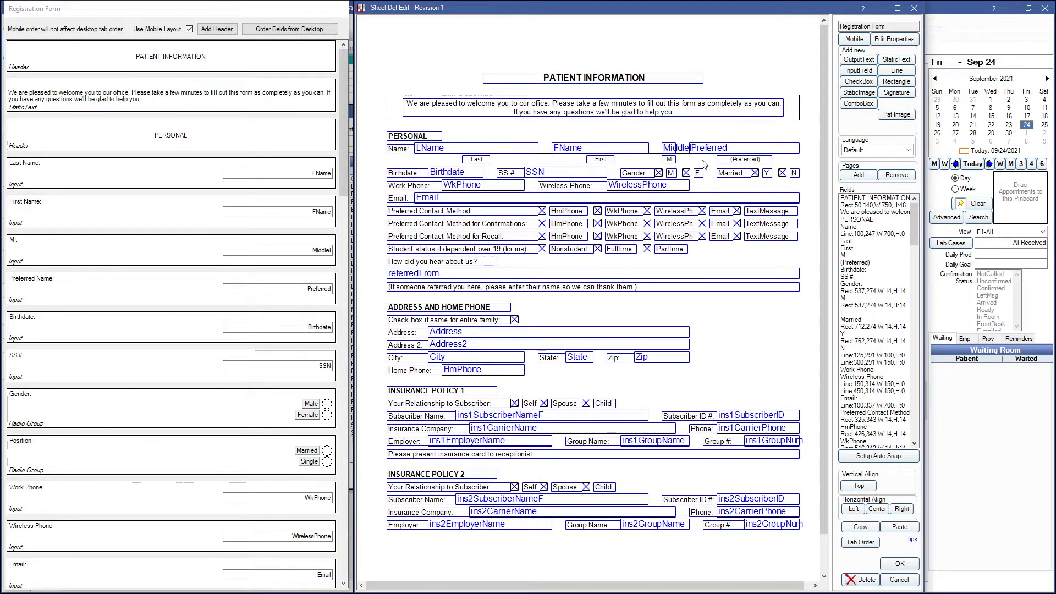
Review the mobile group caption and radio button value of the existing Male checkbox for Gender.
double_click(659, 173)
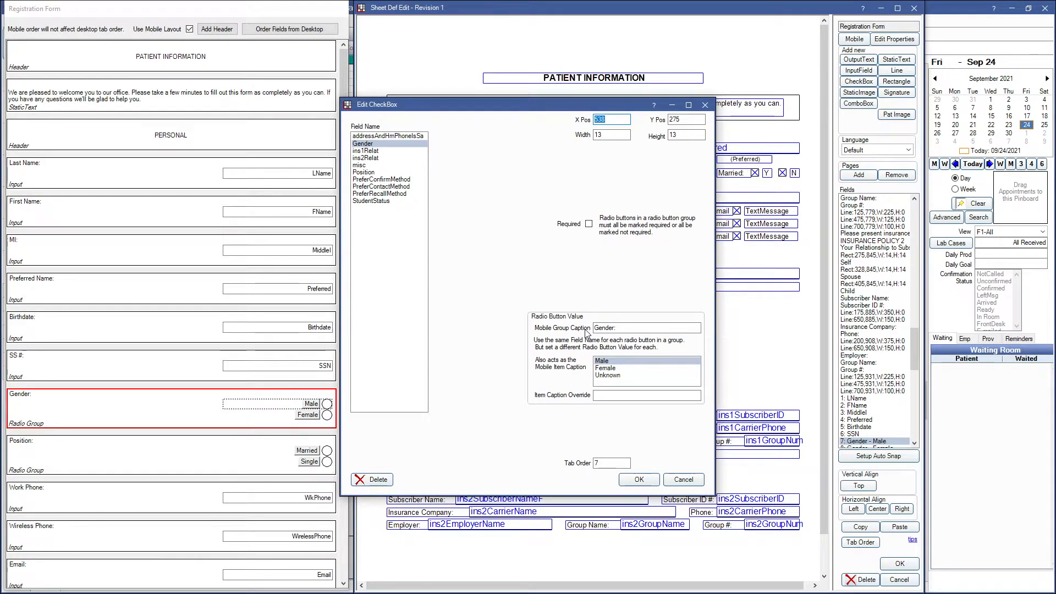
click(626, 327)
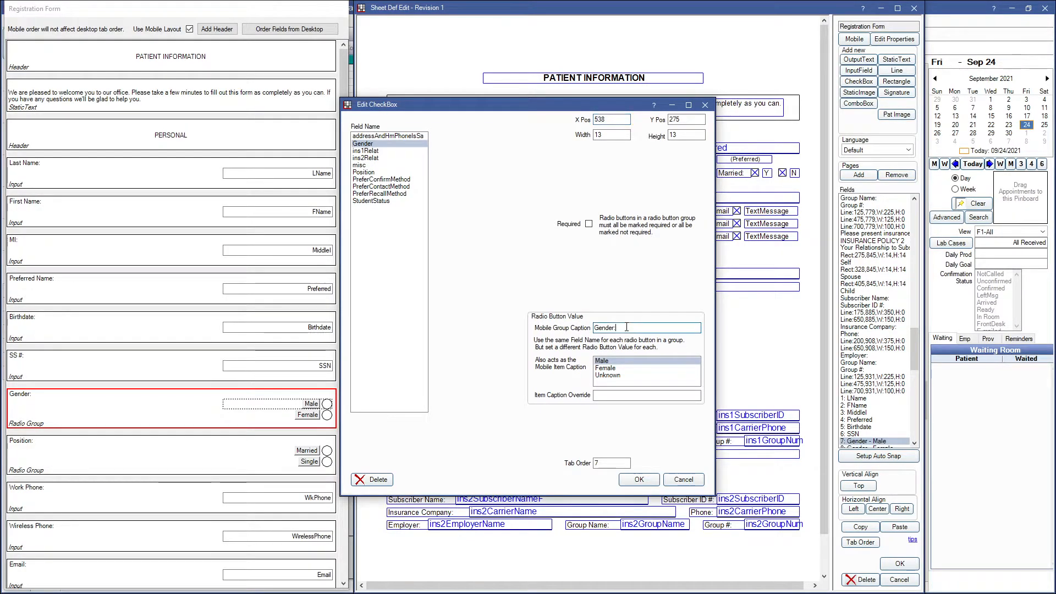
double_click(631, 328)
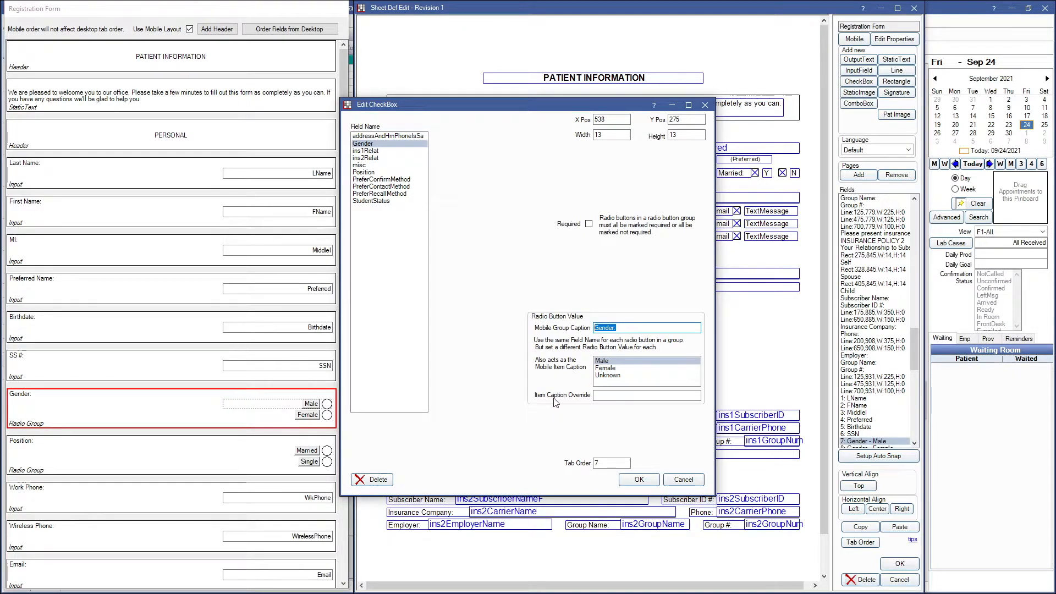
click(605, 361)
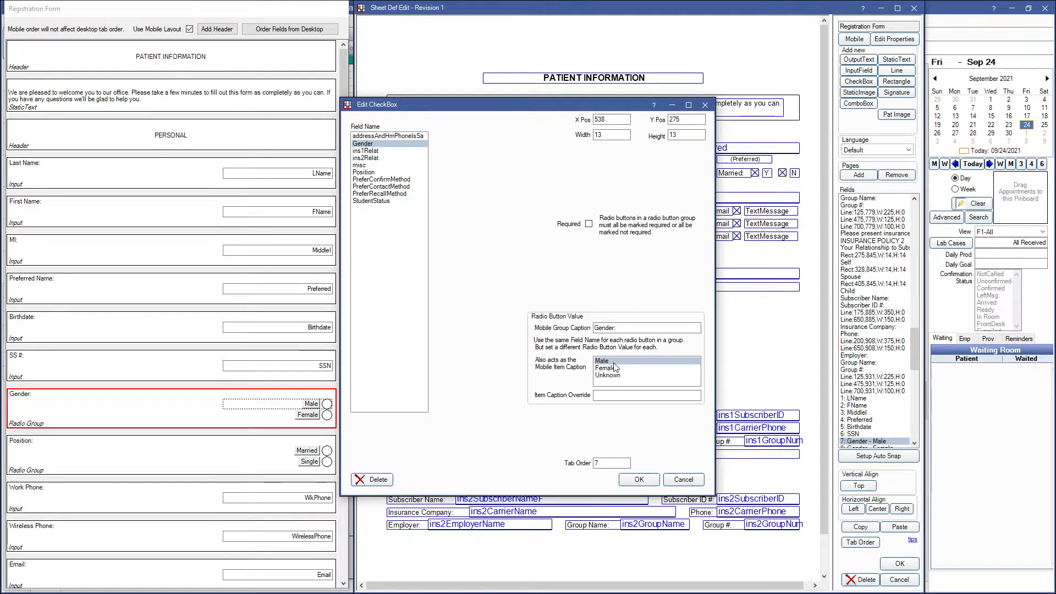
click(638, 479)
Examine the rectangle around the welcome text and the HmPhone checkbox under Preferred Contact Method.
scroll(165, 330, down, 2)
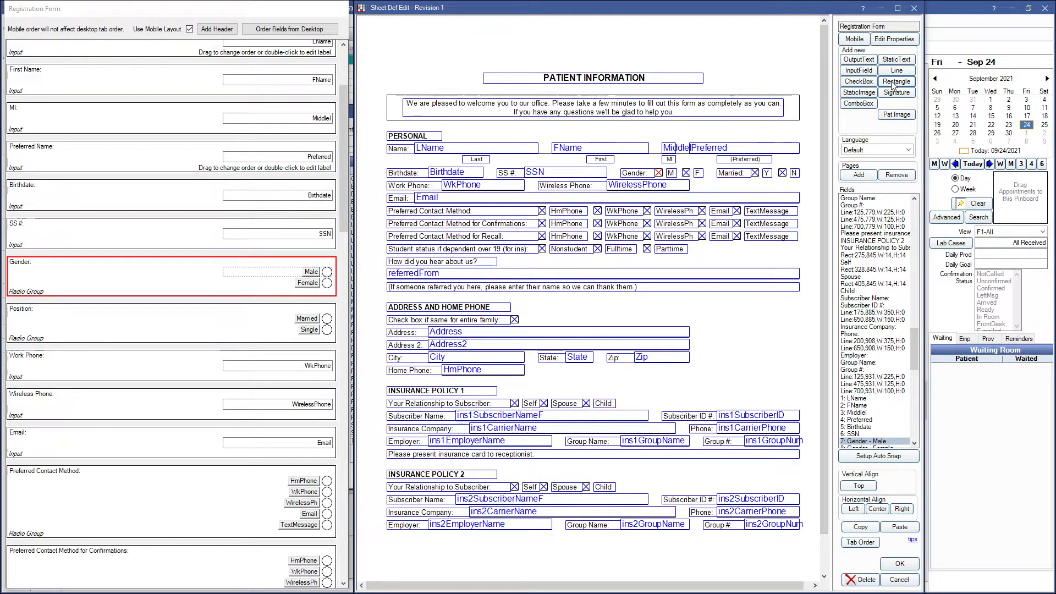
click(388, 102)
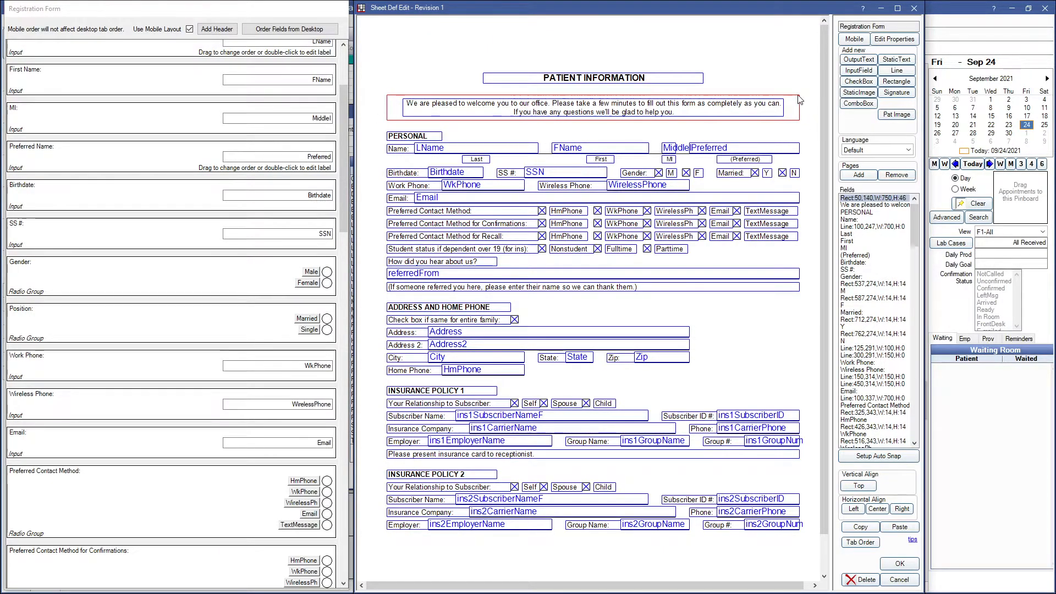
click(541, 213)
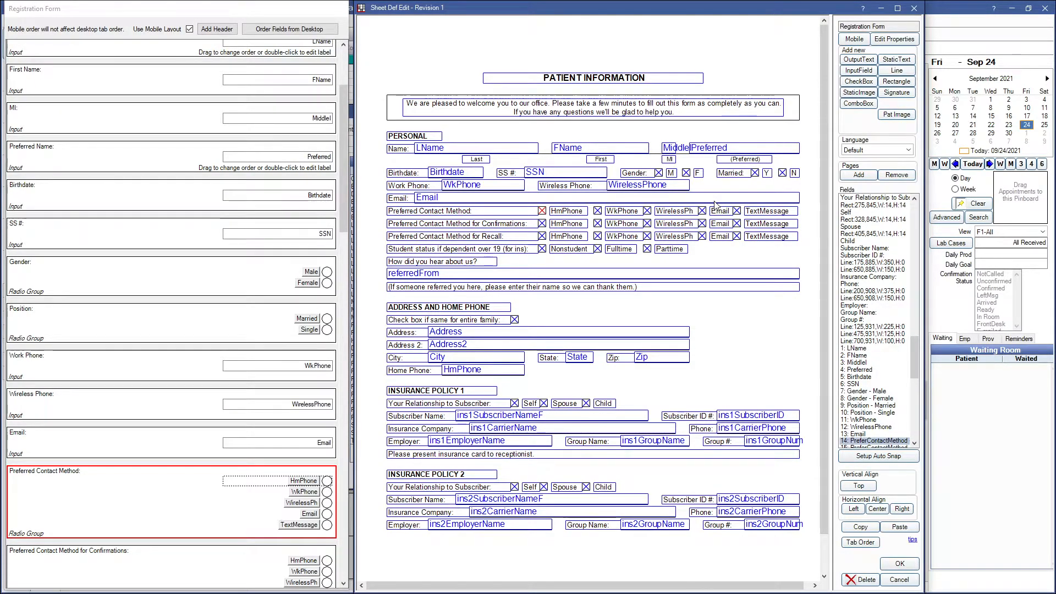
Import Logo from Documents as a static image on the Registration Form, with its height set to 50 and ratio maintained.
click(859, 93)
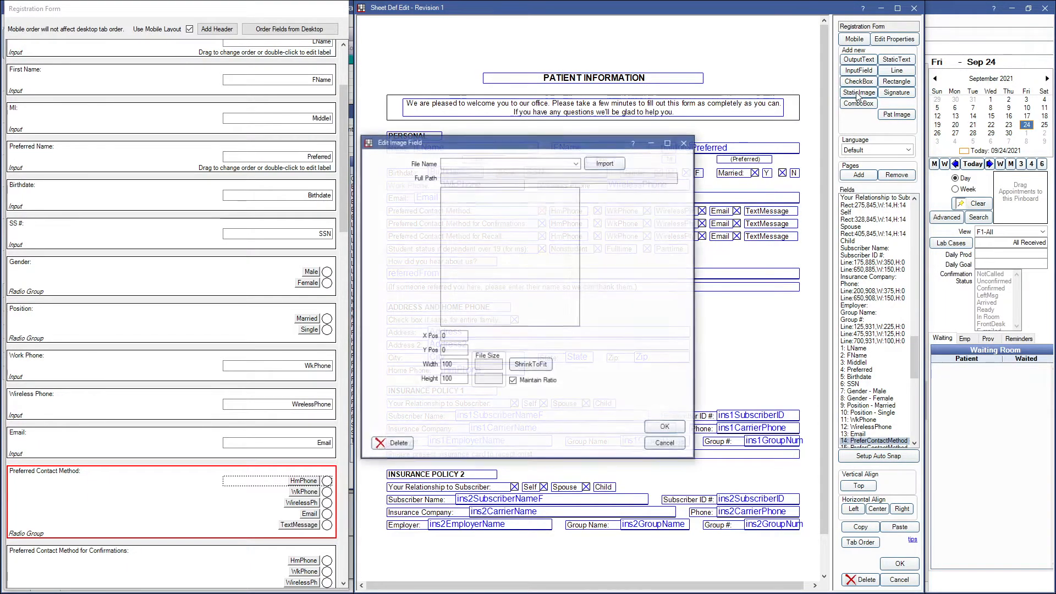
click(575, 163)
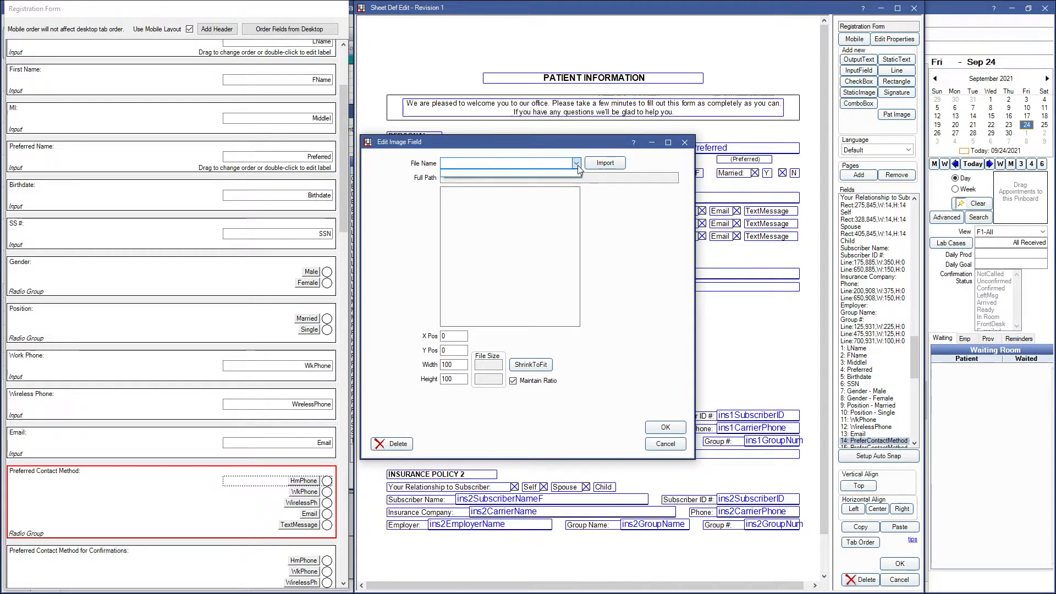
click(602, 193)
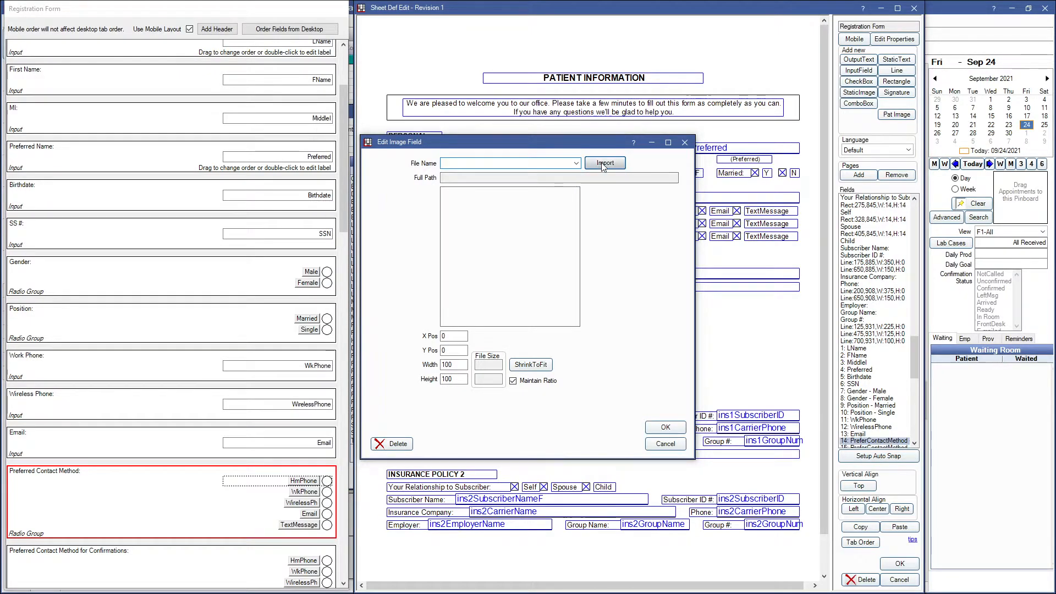
click(603, 165)
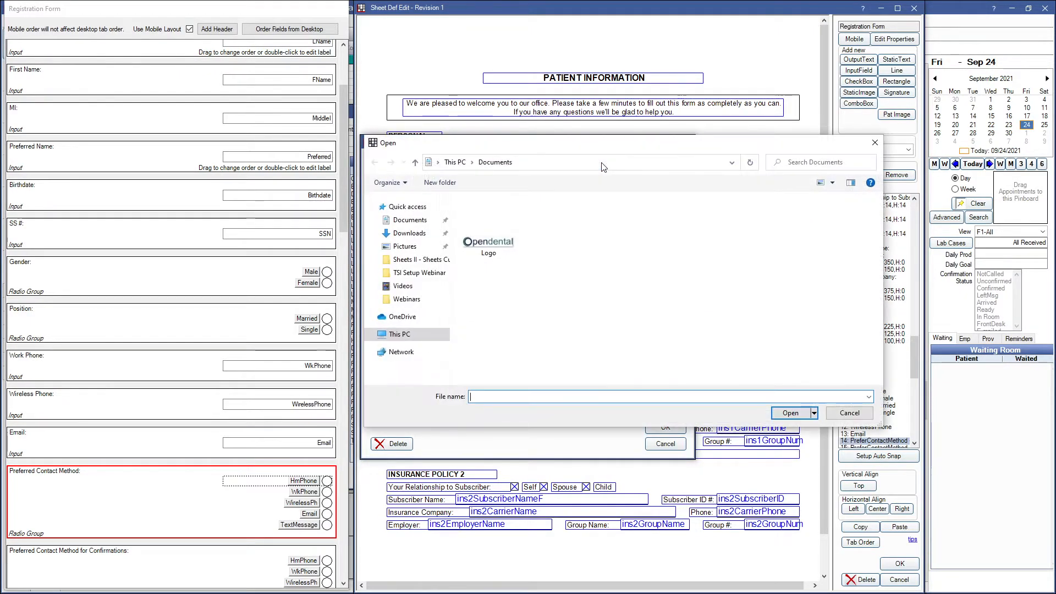
click(506, 243)
click(788, 411)
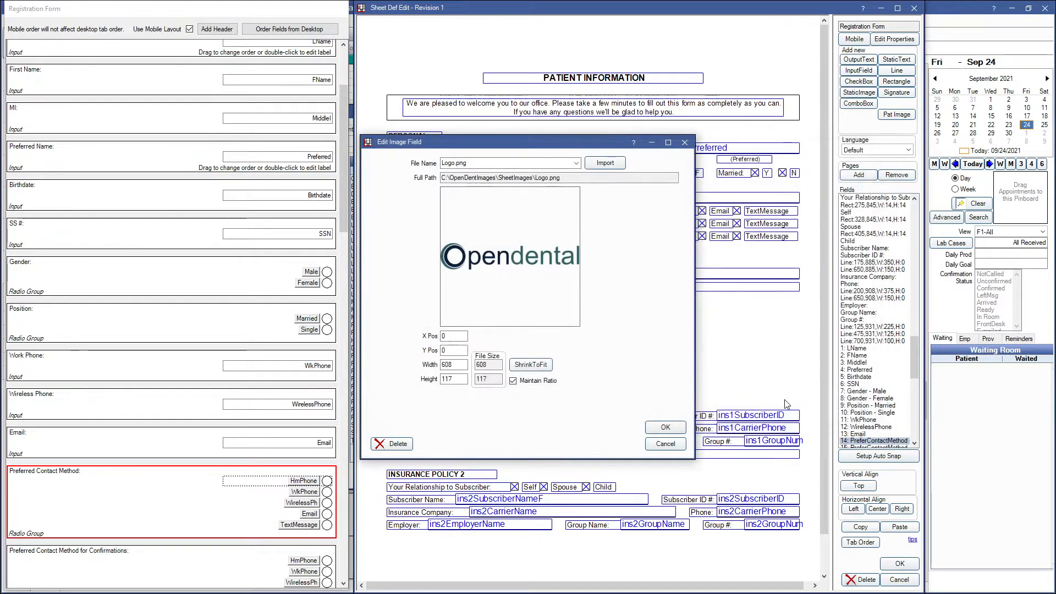
click(575, 164)
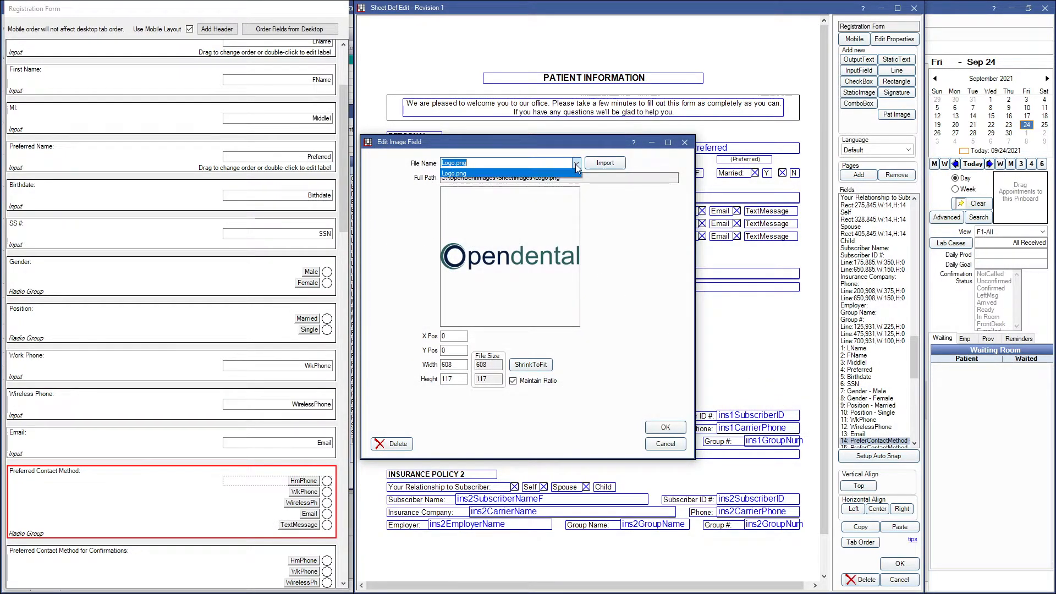
click(604, 210)
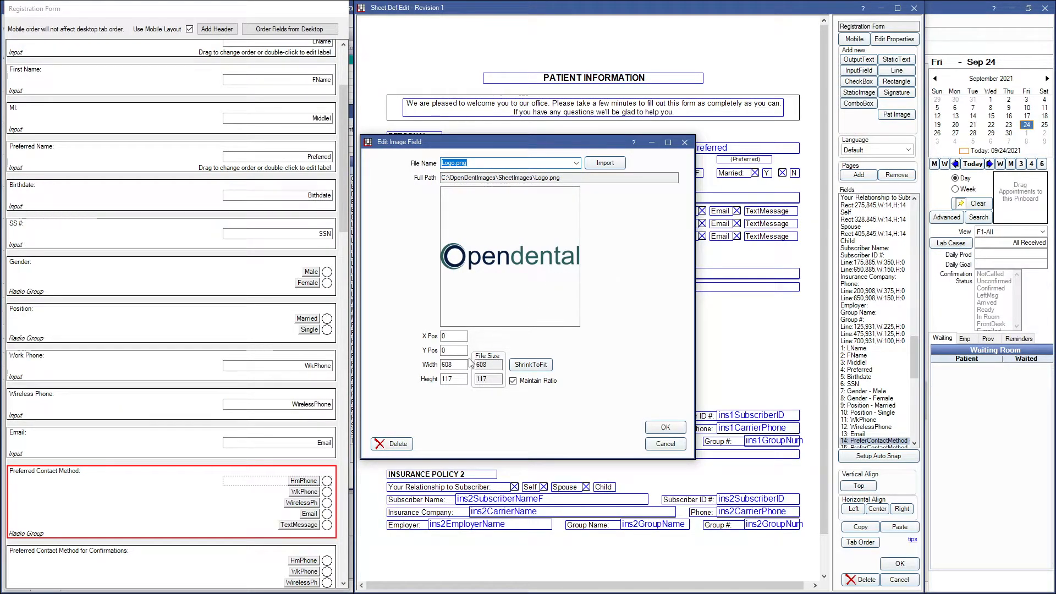
drag(457, 379, 358, 374)
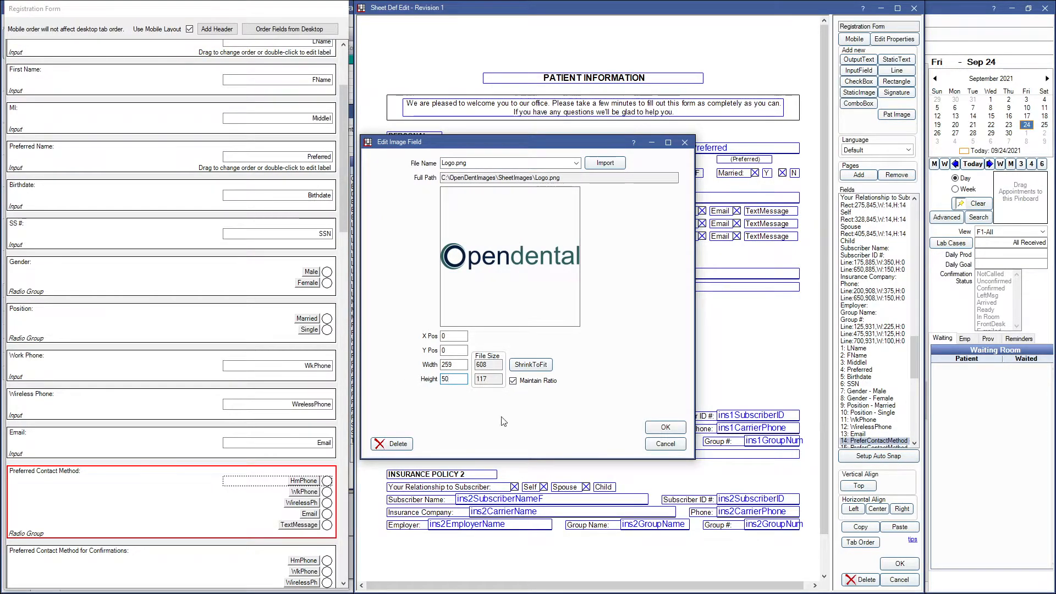
click(676, 427)
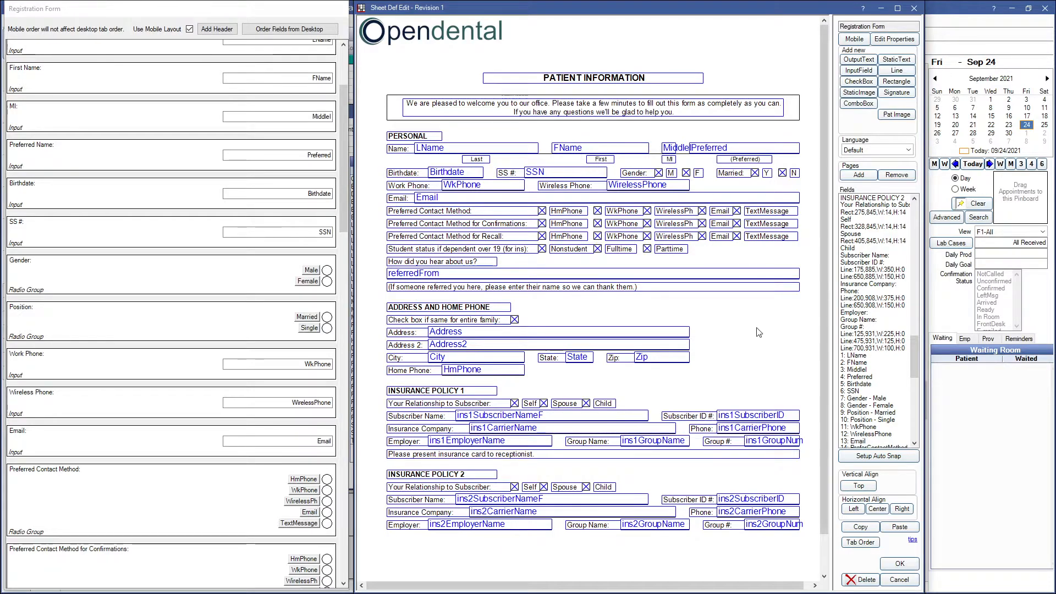
Try a signature box with the mobile caption Signature below Insurance Policy 2, and close the Registration Form without saving.
scroll(772, 330, down, 1)
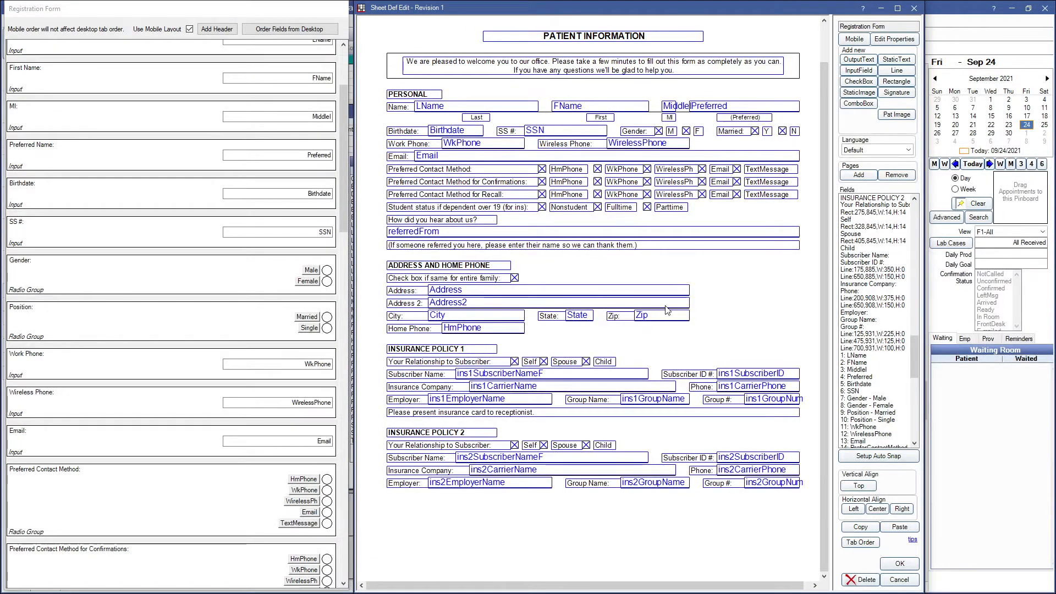
click(900, 96)
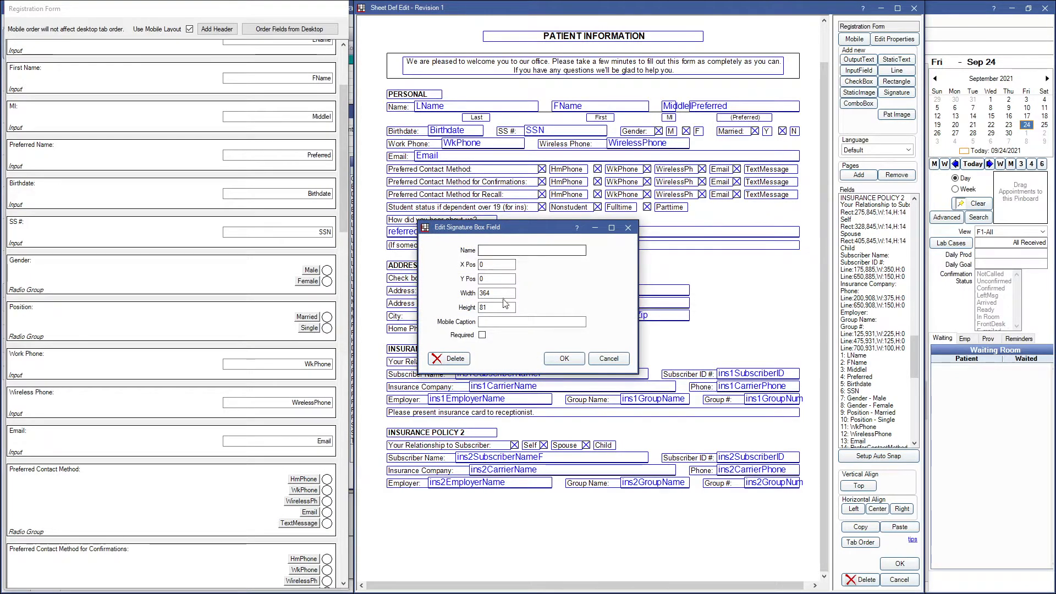
click(523, 323)
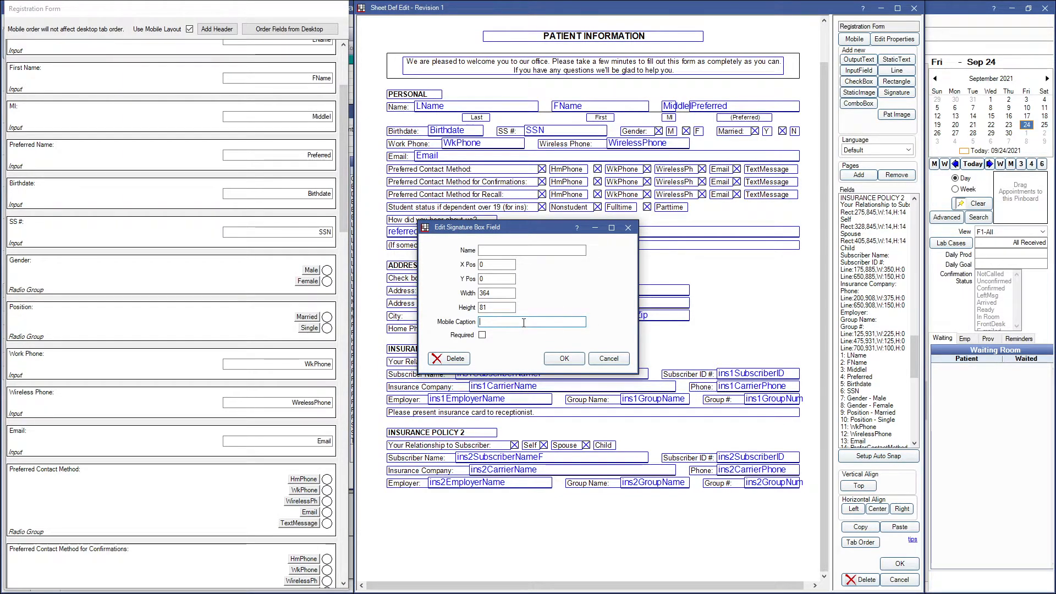
text(Signature)
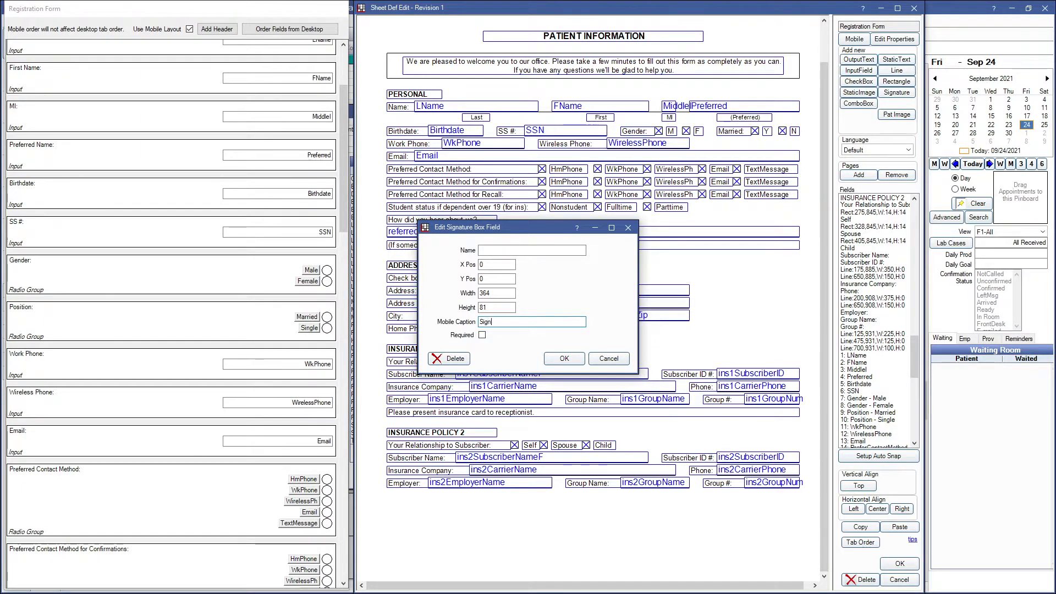
click(565, 358)
mouse_move(410, 24)
mouse_down()
mouse_move(426, 341)
mouse_move(464, 543)
mouse_up()
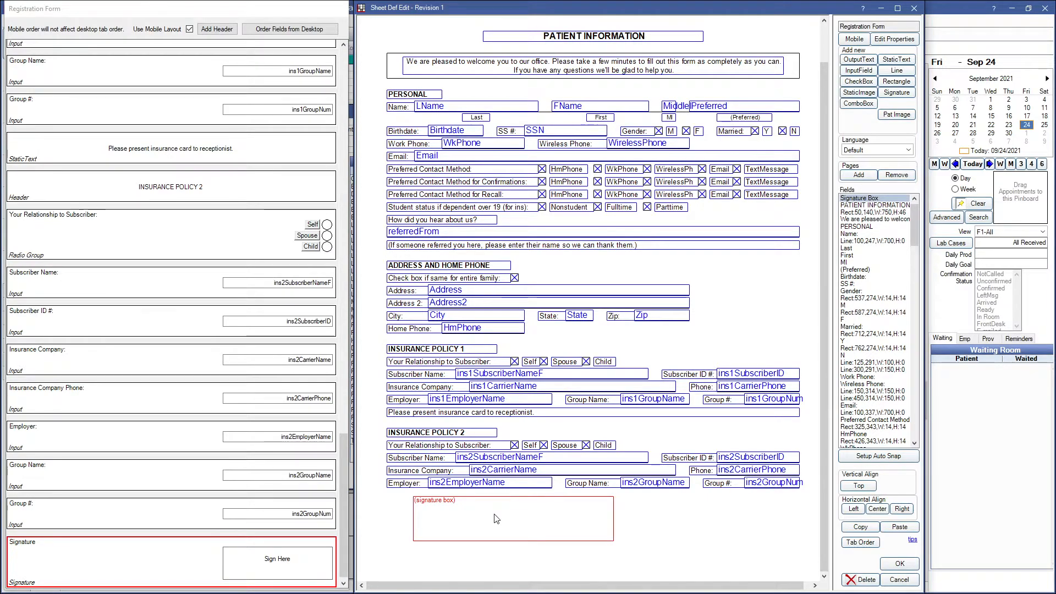
click(898, 580)
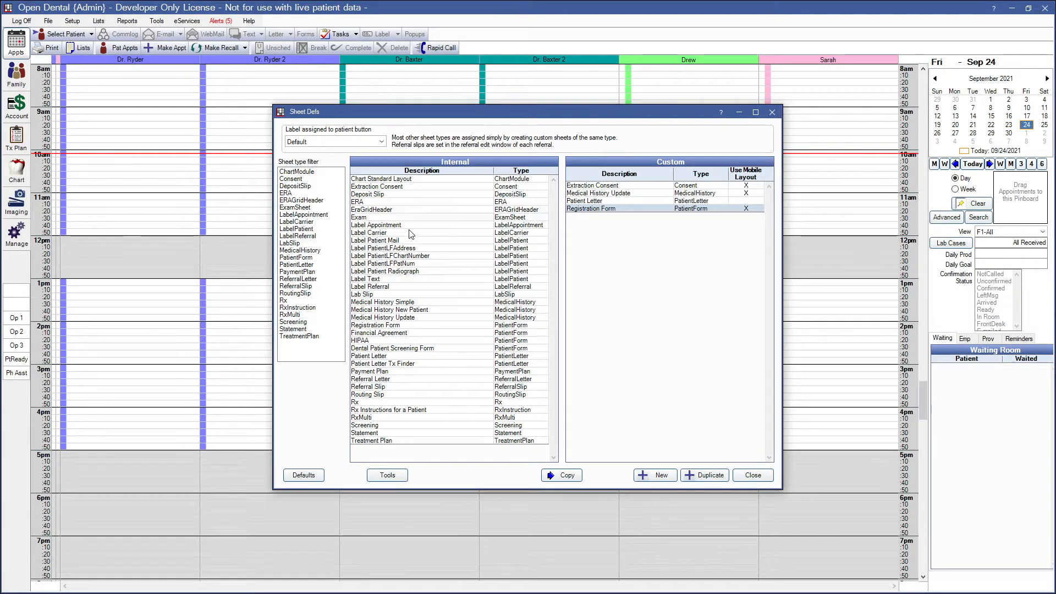
Copy the internal Treatment Plan sheet to the custom sheets and open the copy.
click(394, 441)
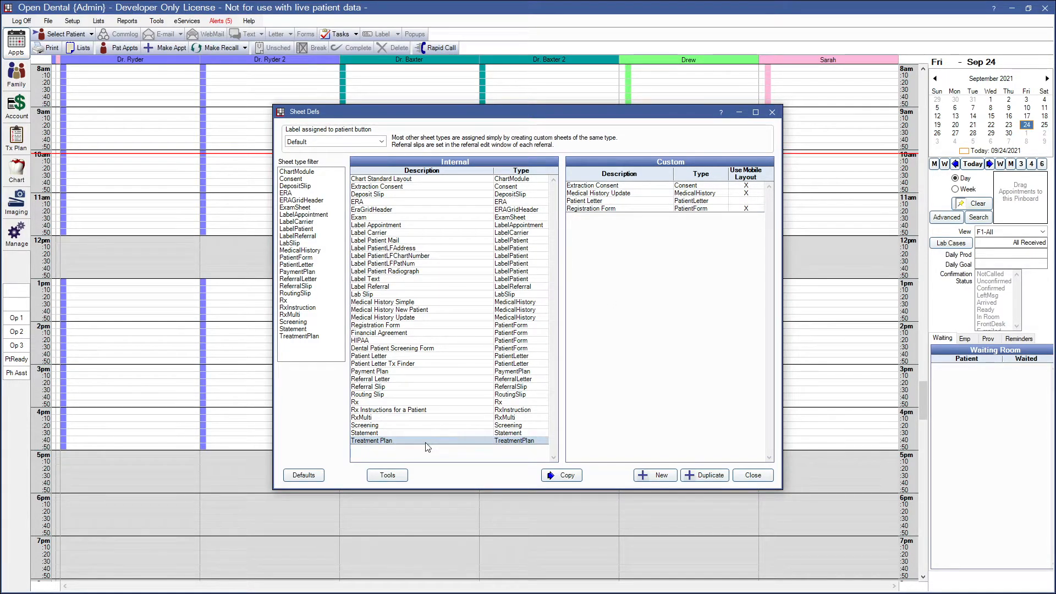
click(558, 475)
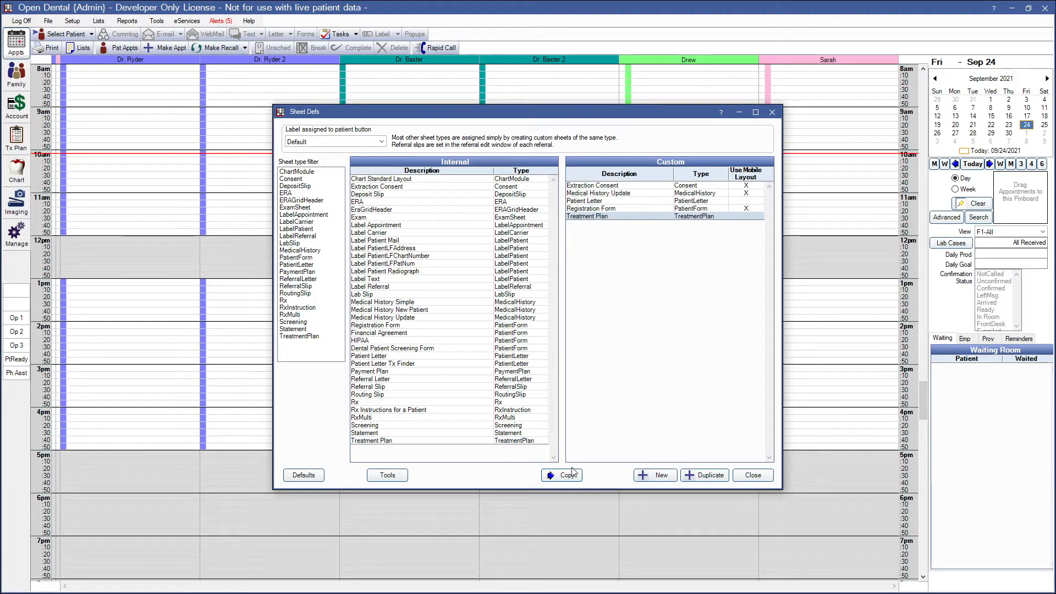
double_click(632, 216)
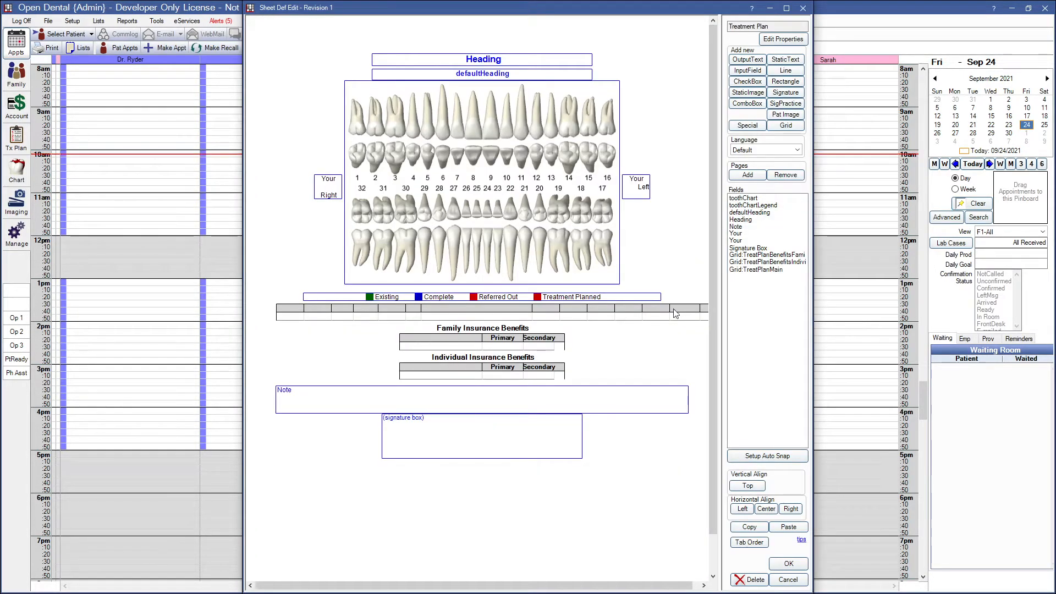
Review the settings of a new signature box on the Treatment Plan and close the sheet without saving.
click(787, 104)
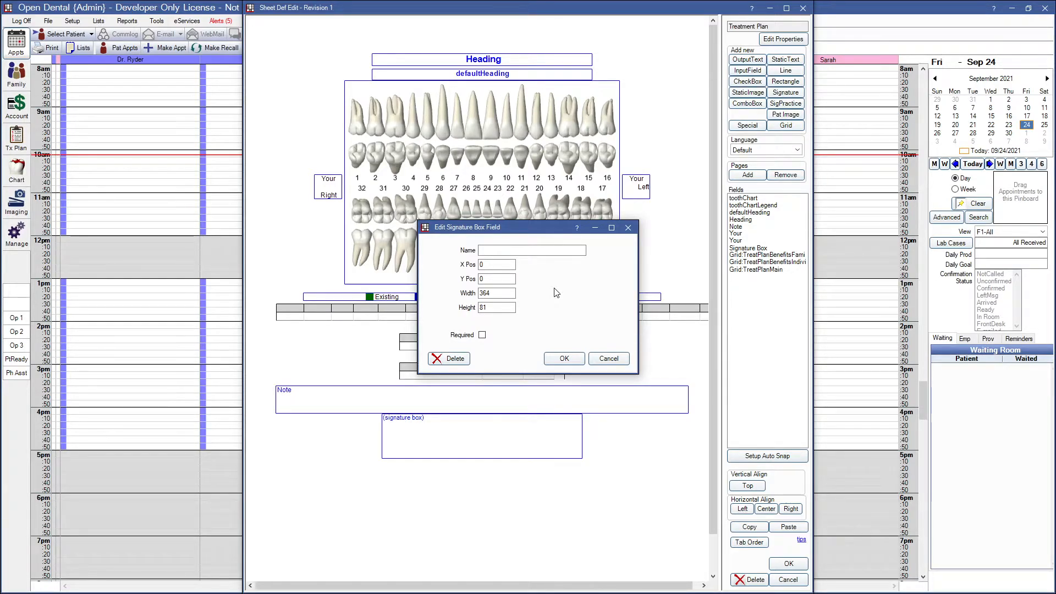
click(622, 363)
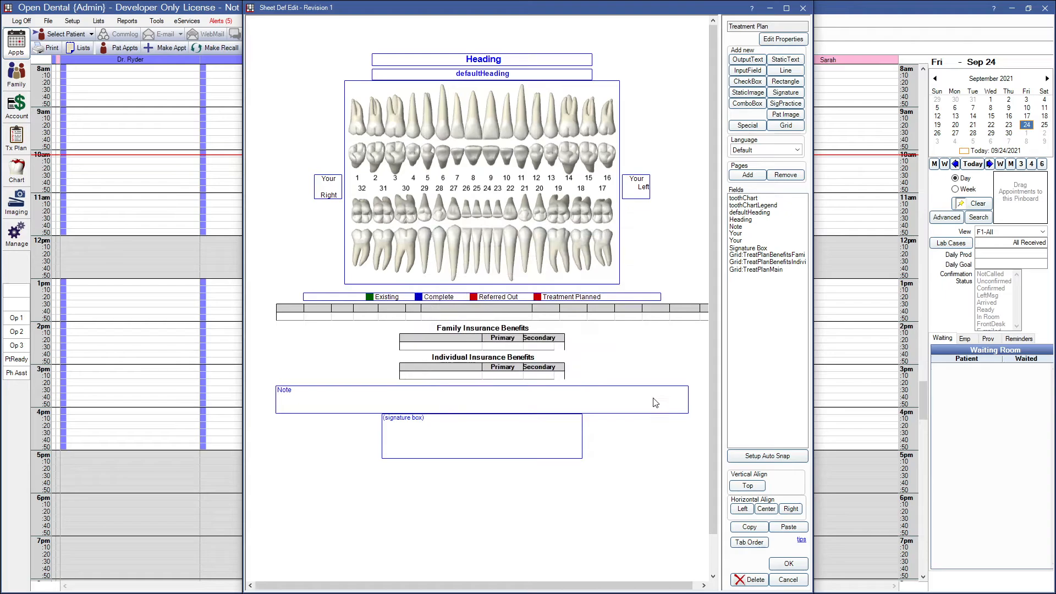
click(788, 579)
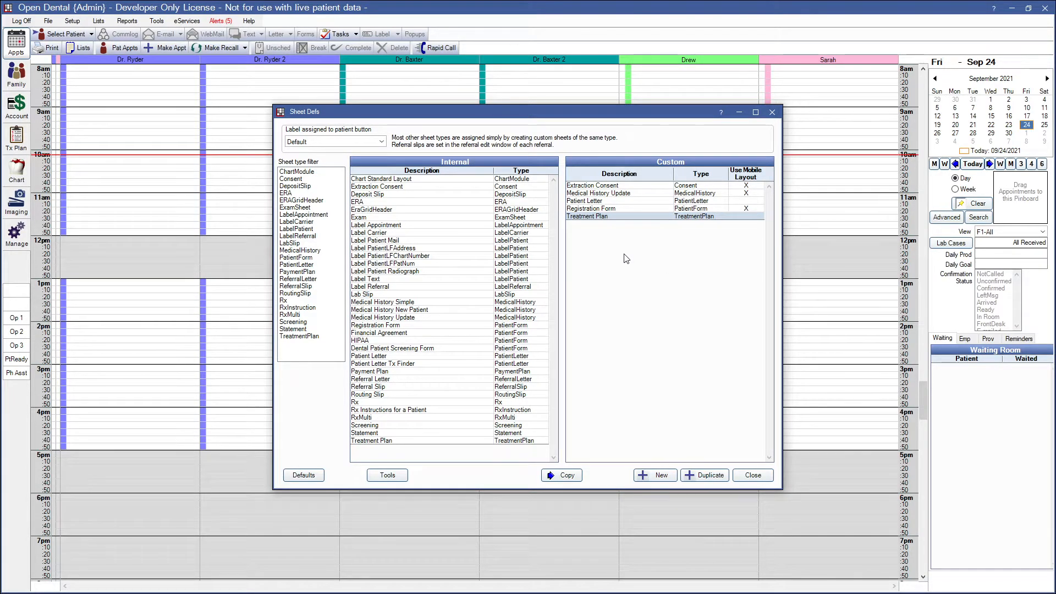
Examine the misc and ins1Relat field options of the Male gender checkbox on the Registration Form, keeping the checkbox as it is.
click(623, 209)
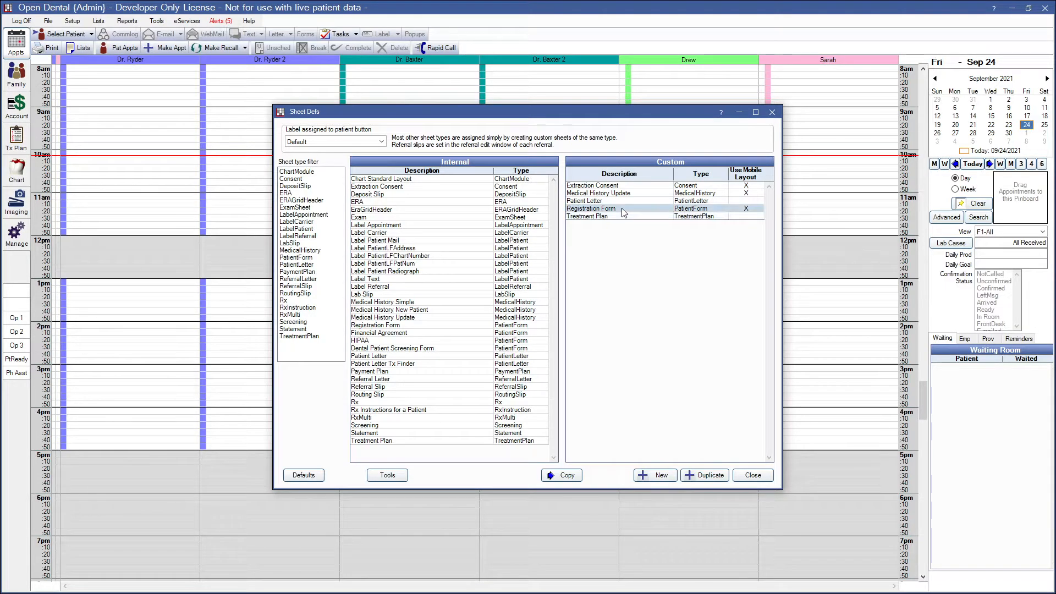
double_click(624, 212)
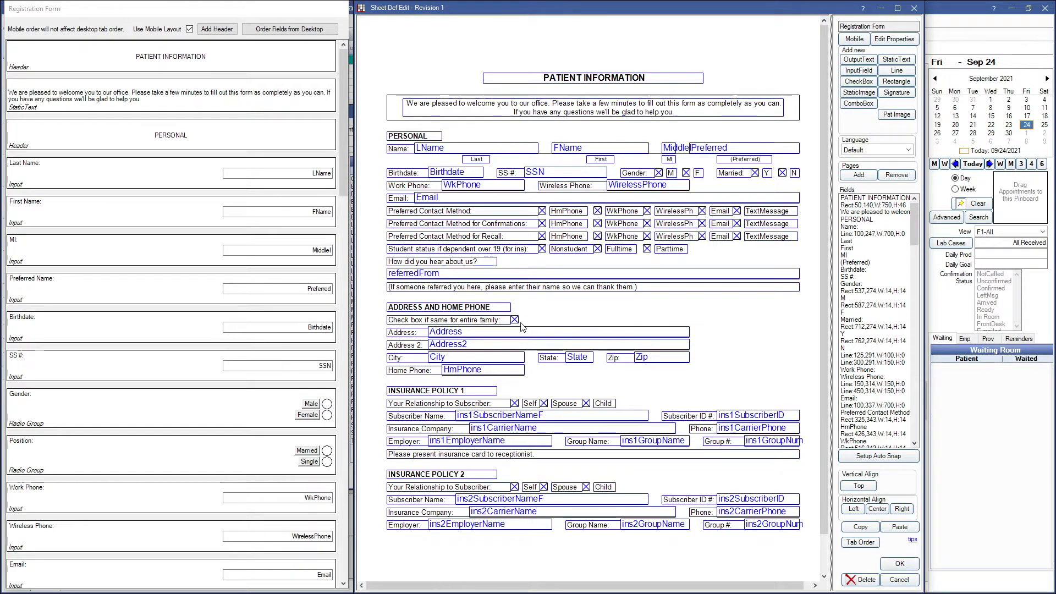
double_click(670, 173)
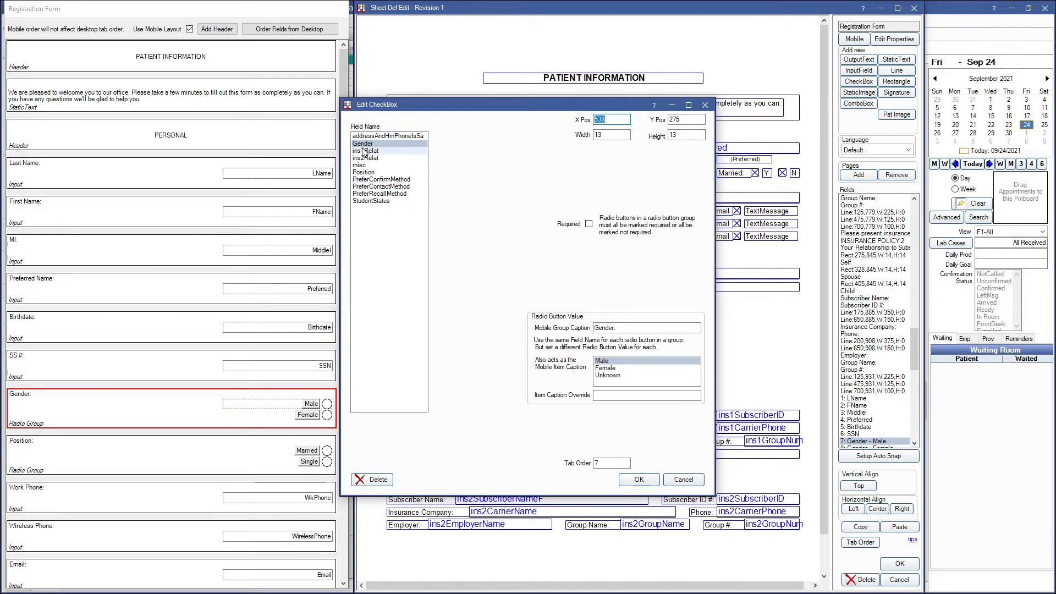
click(368, 166)
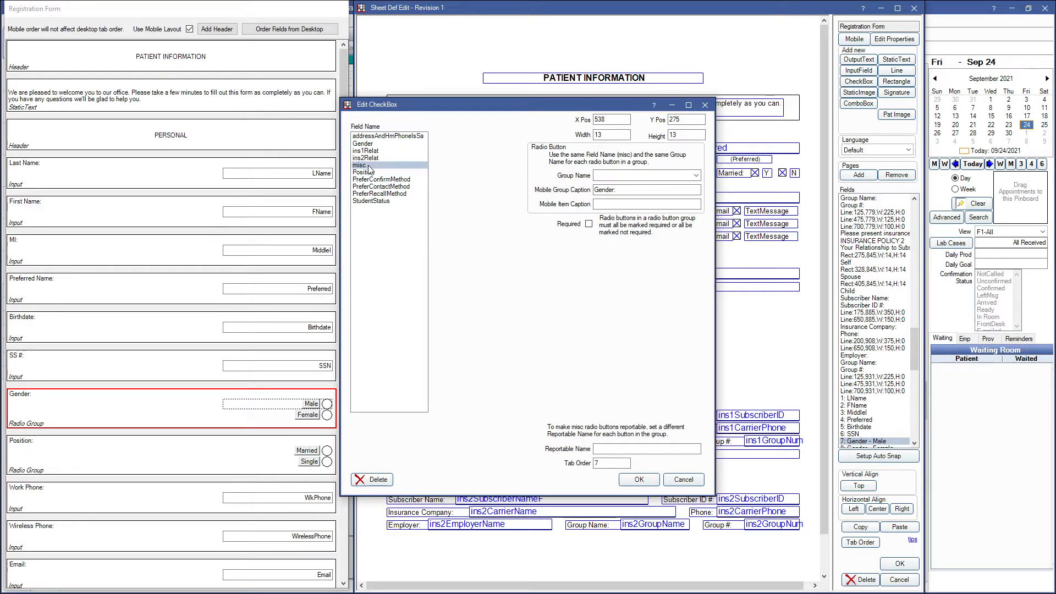
click(385, 153)
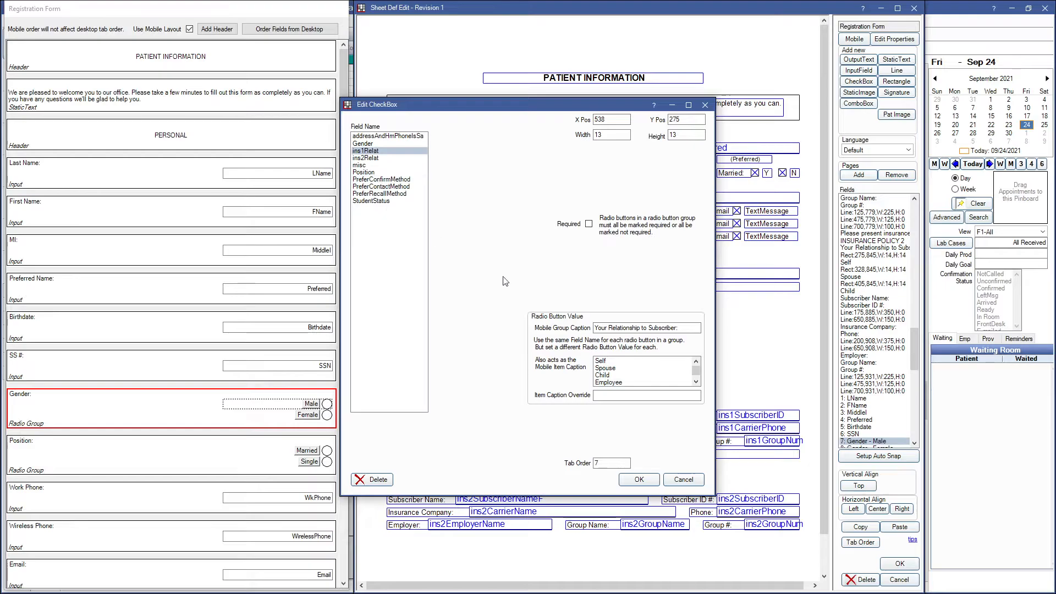
click(684, 480)
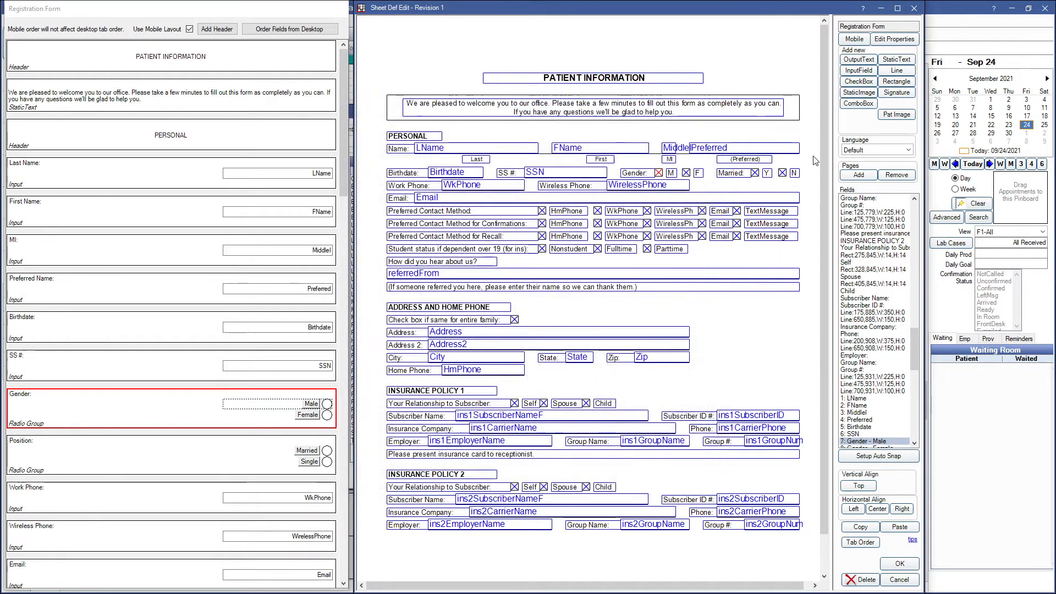
Add a combo box with the mobile caption "How are you today?" and the options Fine and Not Fine.
click(868, 104)
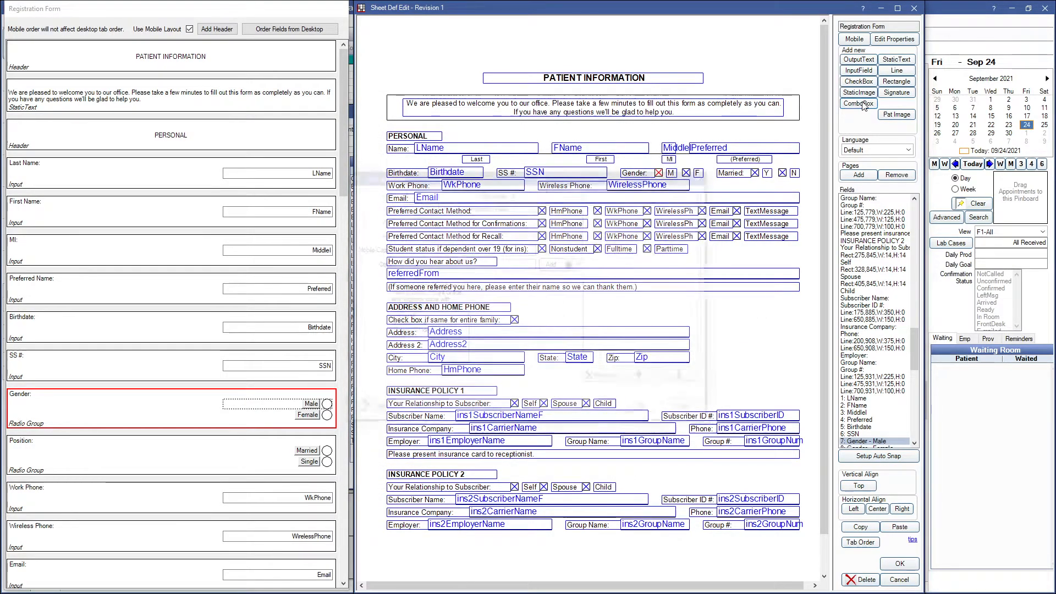
click(481, 248)
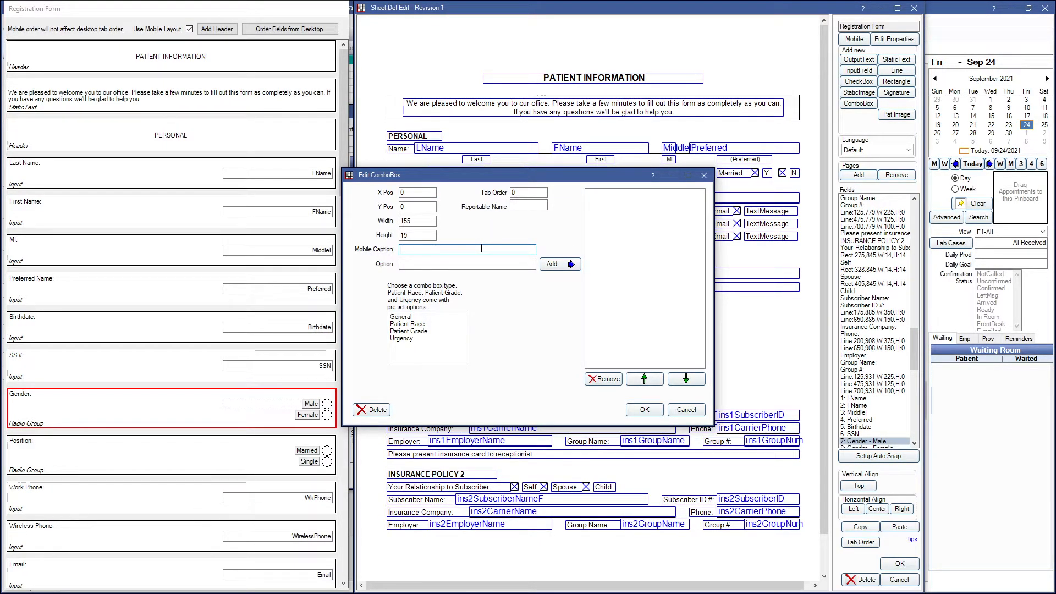
text(How are you today?)
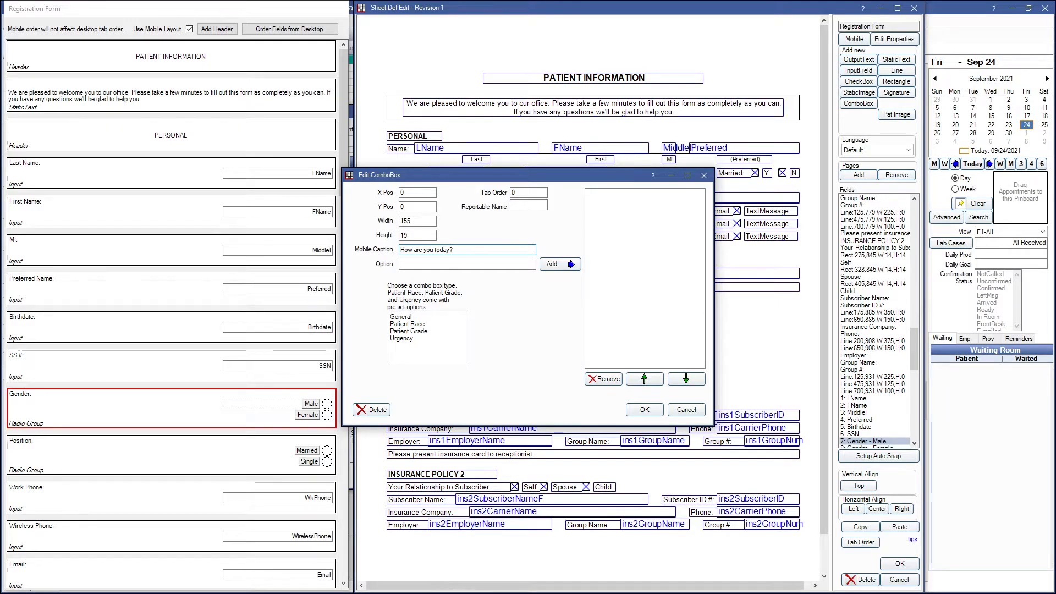
click(476, 264)
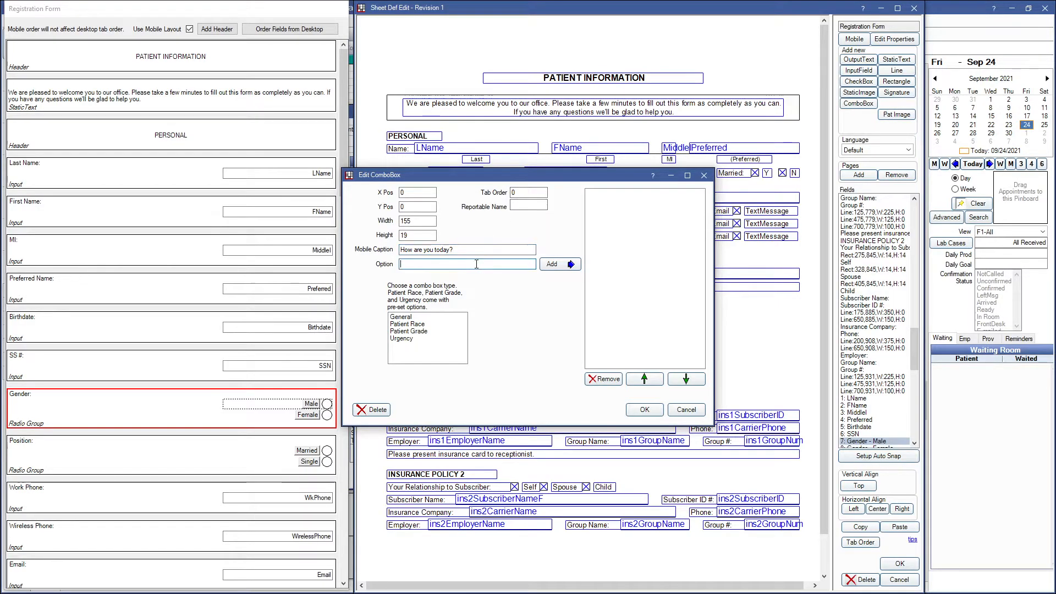
text(Fine)
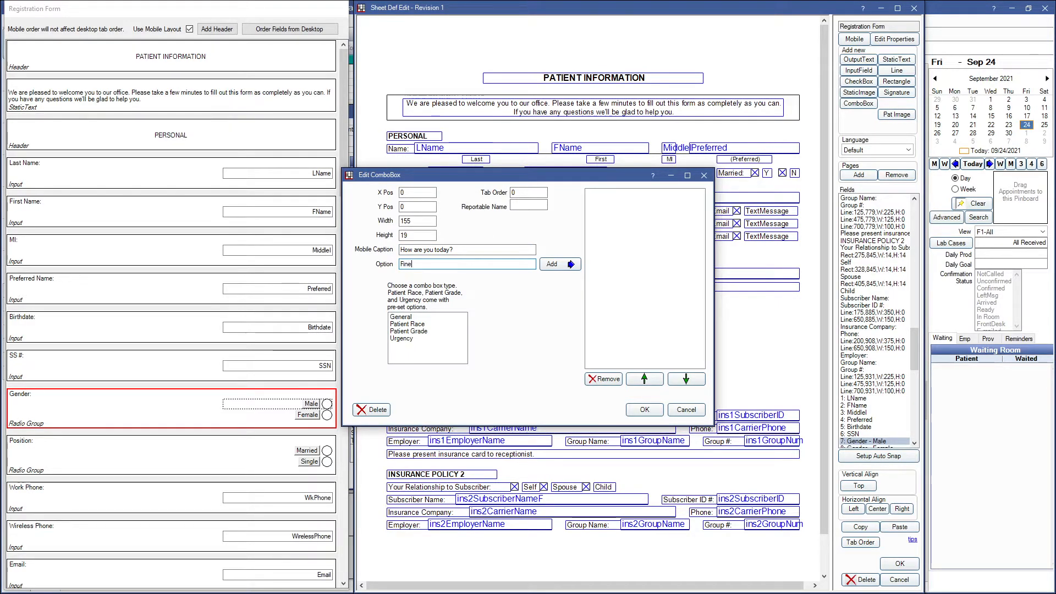
click(552, 265)
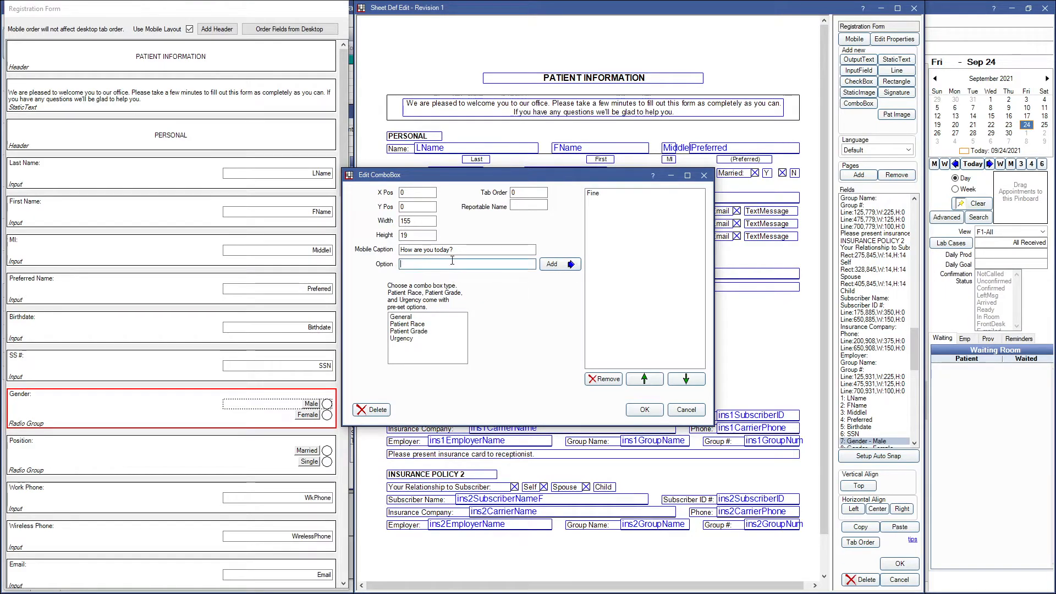
text(Not Fine)
click(553, 265)
click(644, 409)
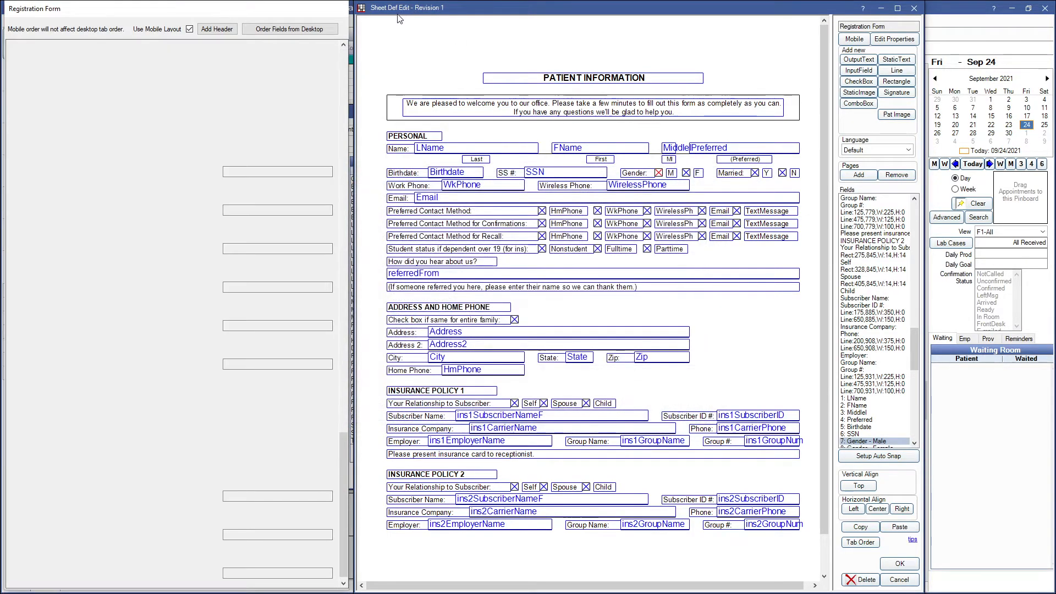
Try the combo box beside the Address and Home Phone heading, check its mobile options, and close the Registration Form without saving.
click(565, 307)
scroll(231, 324, down, 1)
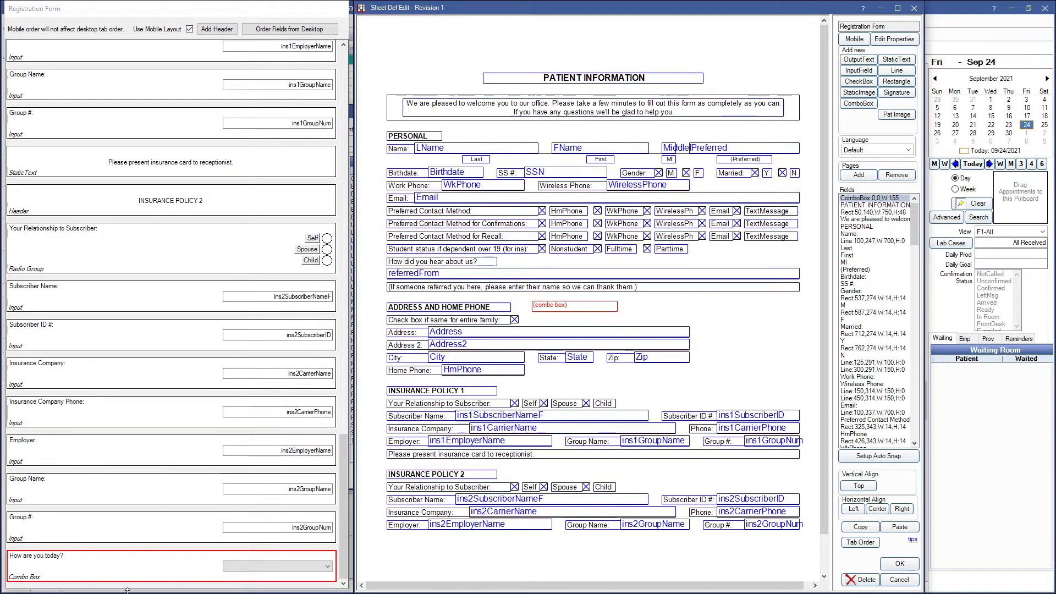
click(248, 566)
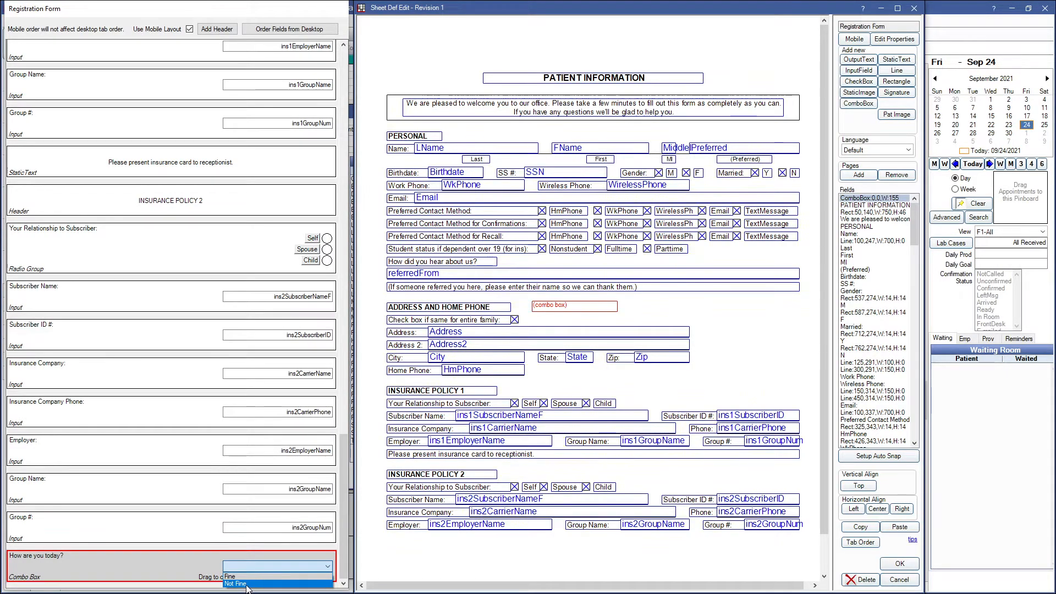
click(901, 584)
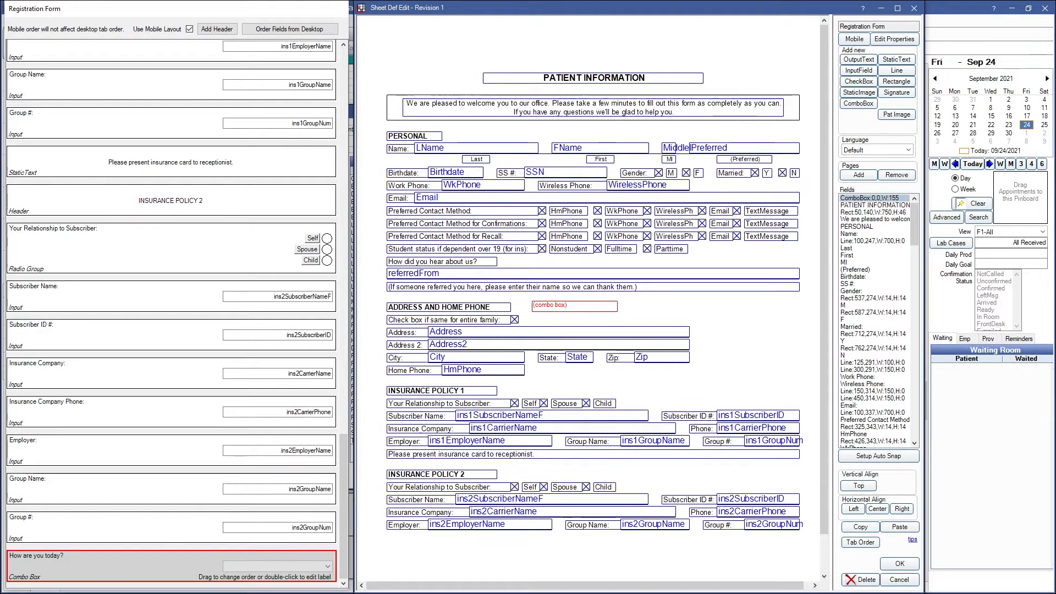
click(905, 581)
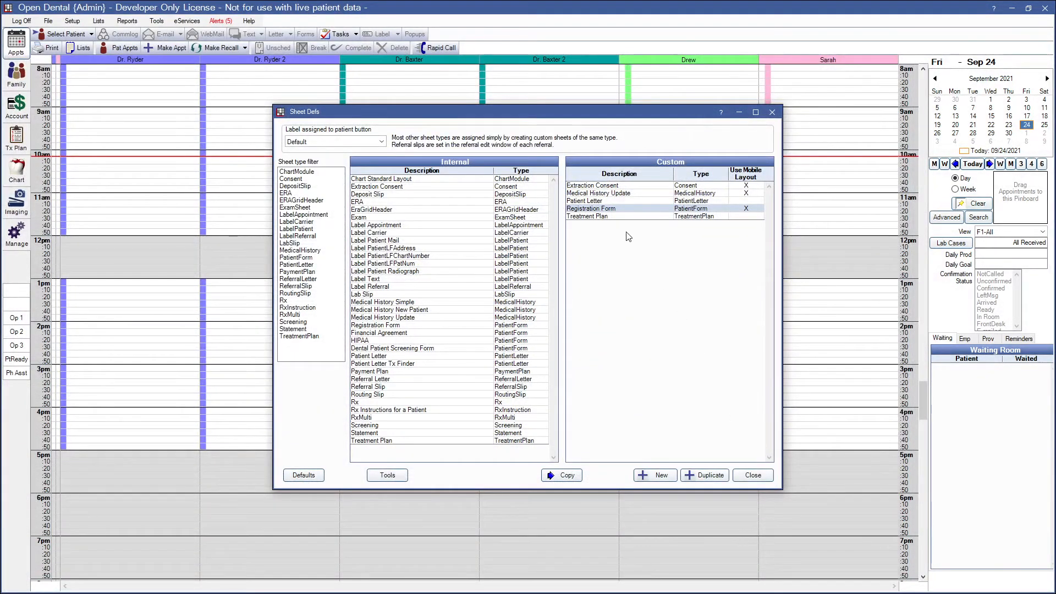
Try a patient image field with the Patient Treatment category below the provider name on the Patient Letter, and close without saving.
double_click(608, 201)
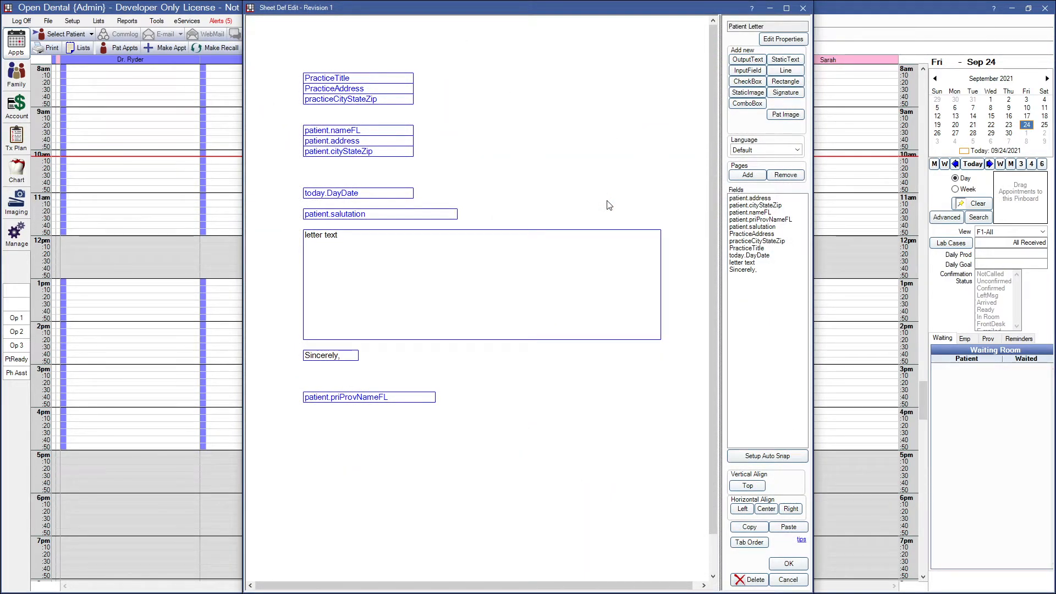
click(788, 116)
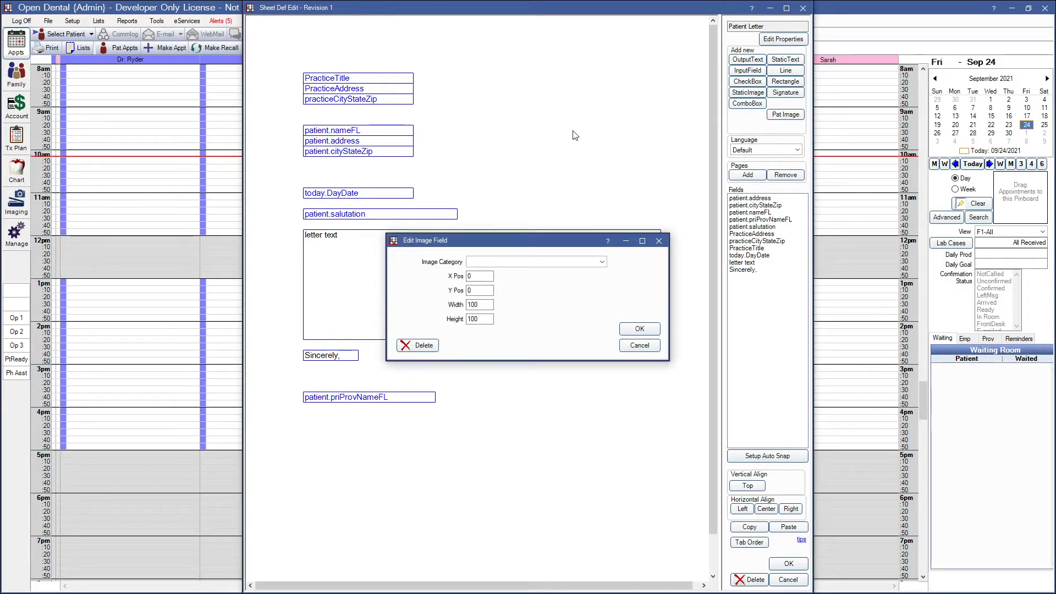
click(604, 263)
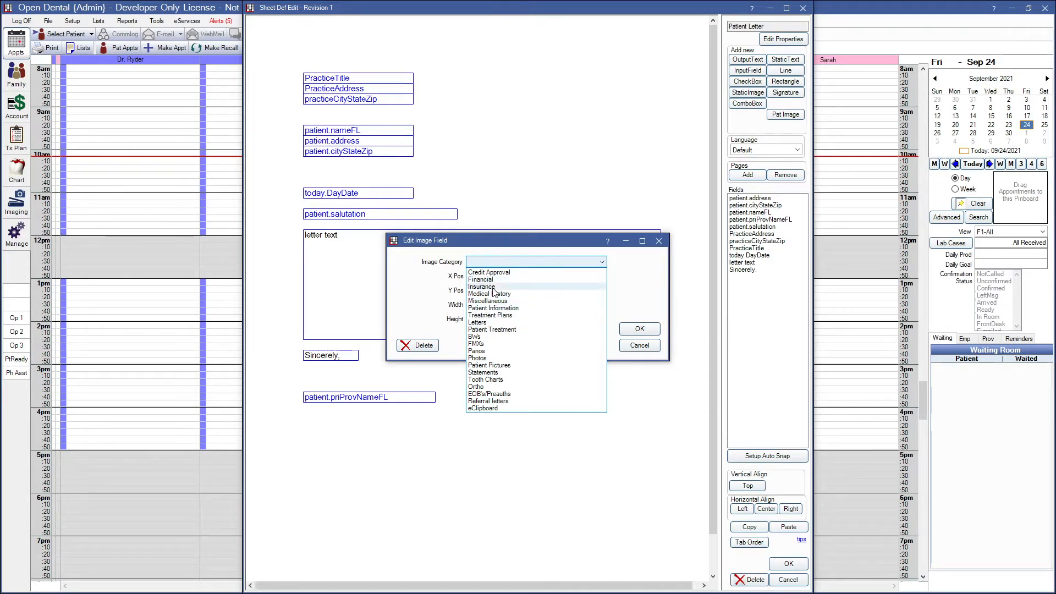
click(498, 329)
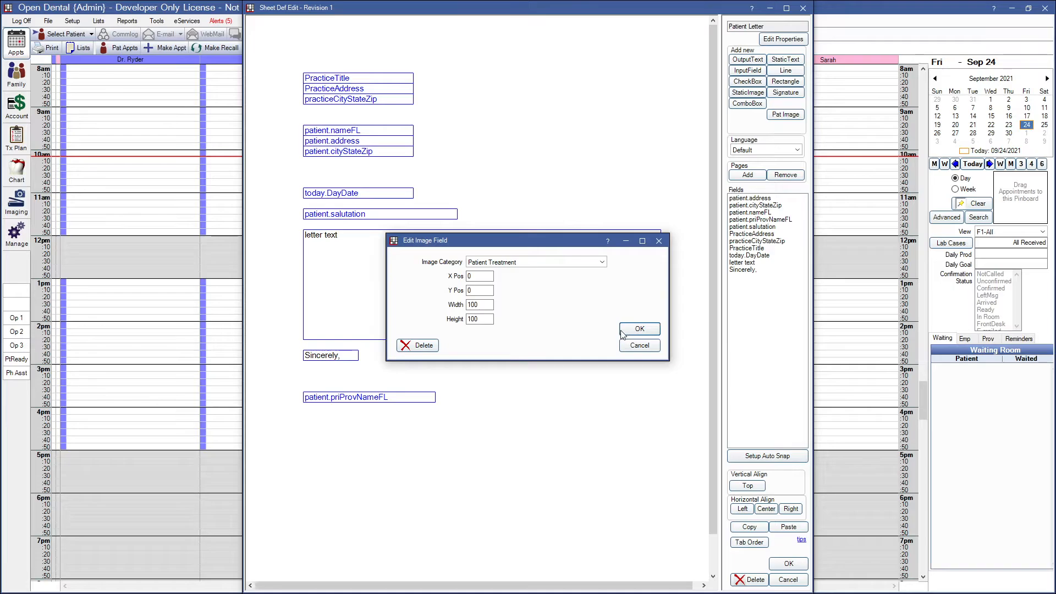
click(637, 329)
drag(289, 61, 343, 458)
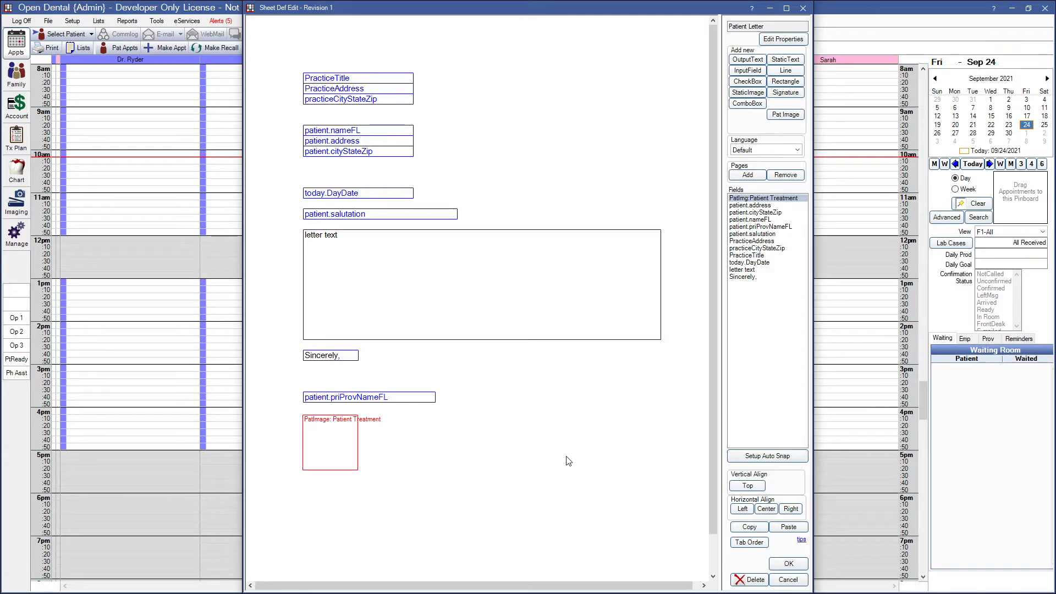
click(792, 578)
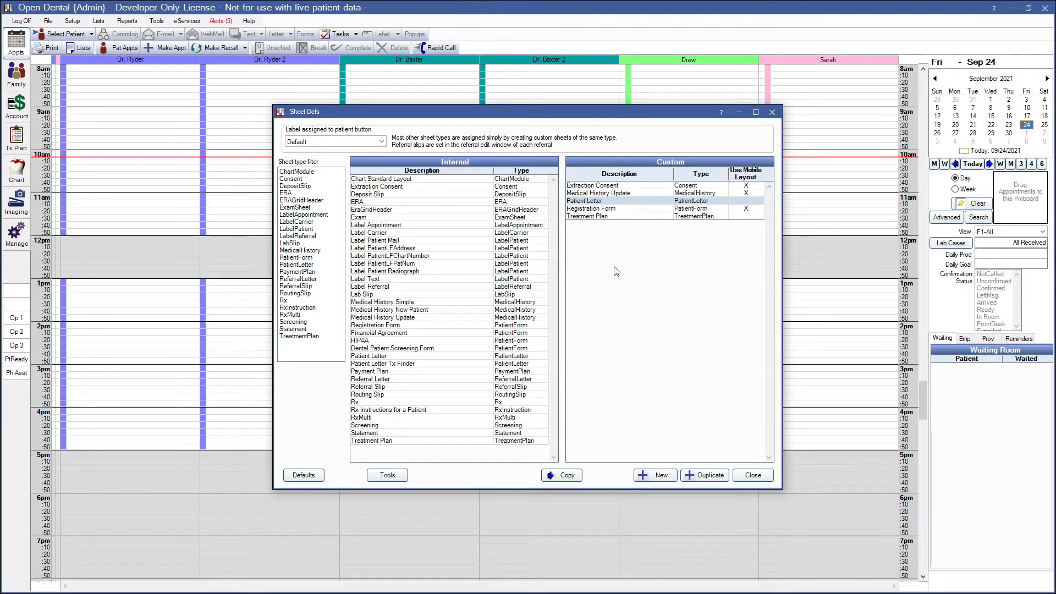
Try a TreatPlanBenefitsIndividual grid below the signature box on the custom Treatment Plan, and close the sheet without saving.
double_click(611, 216)
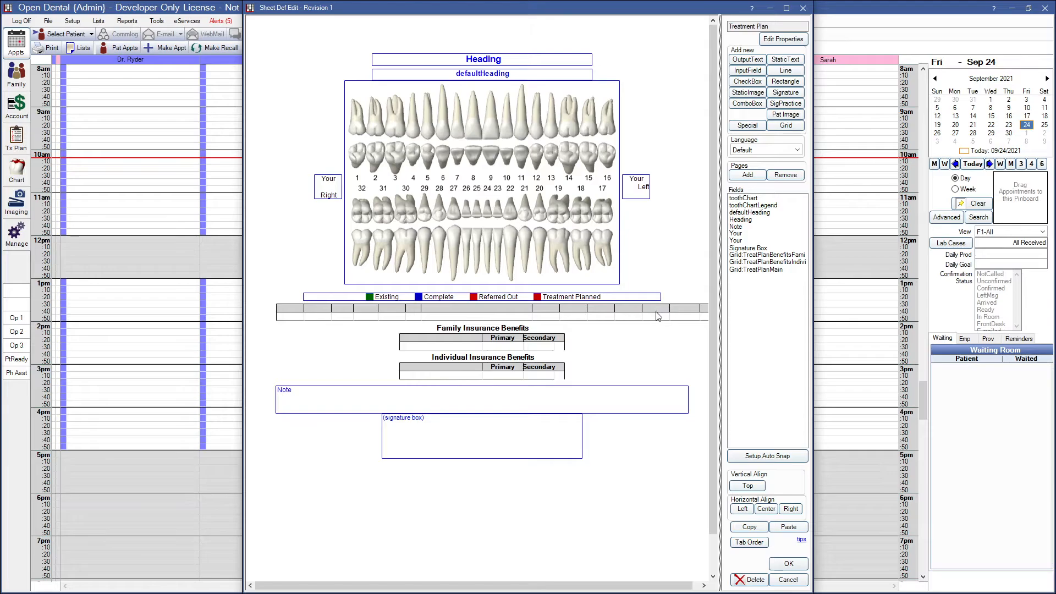
click(778, 127)
click(598, 298)
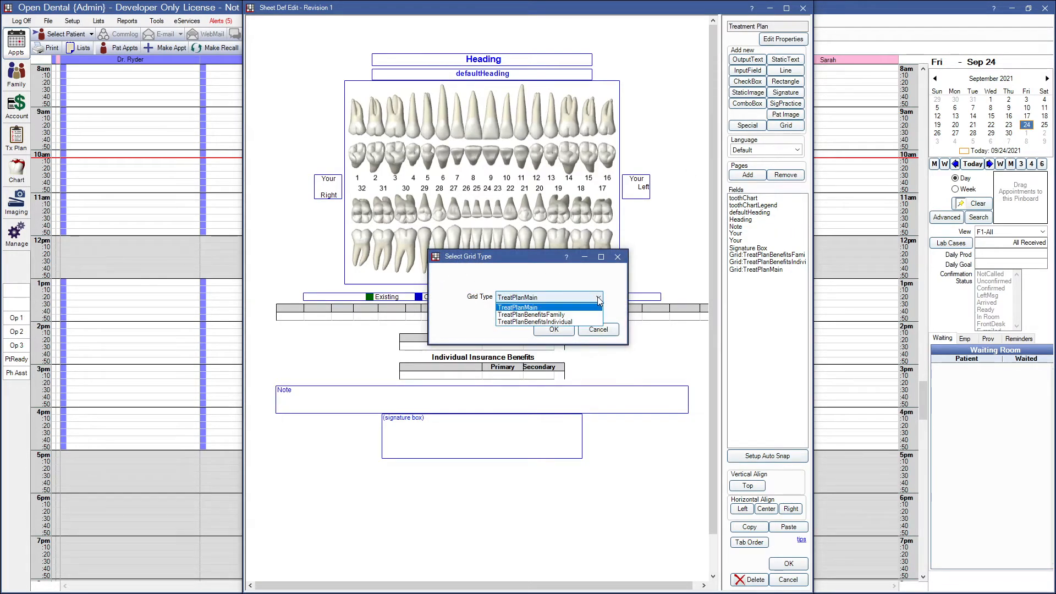
click(520, 323)
click(559, 328)
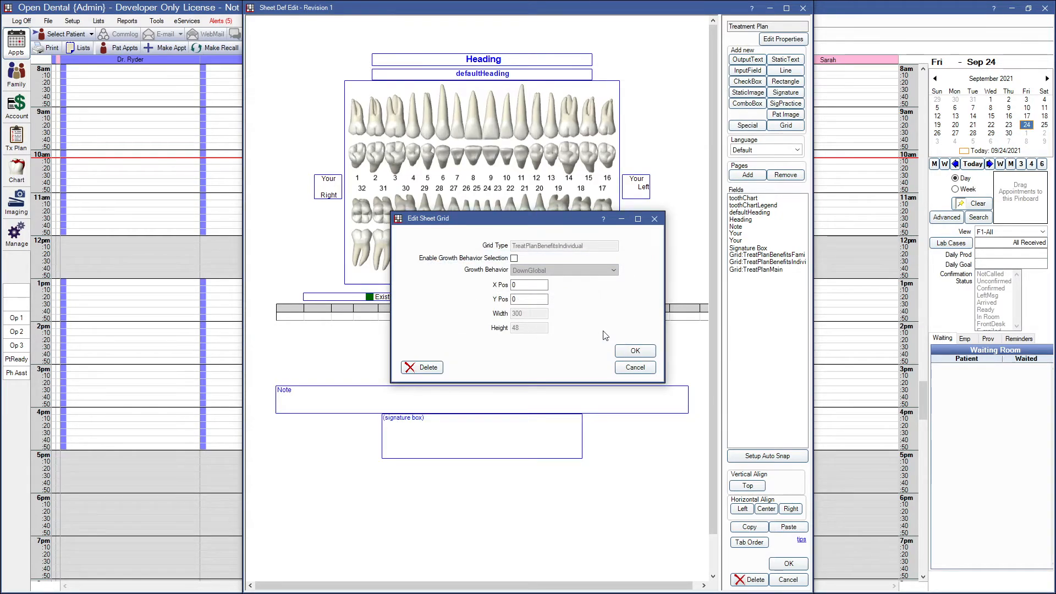
click(633, 352)
drag(314, 33, 344, 487)
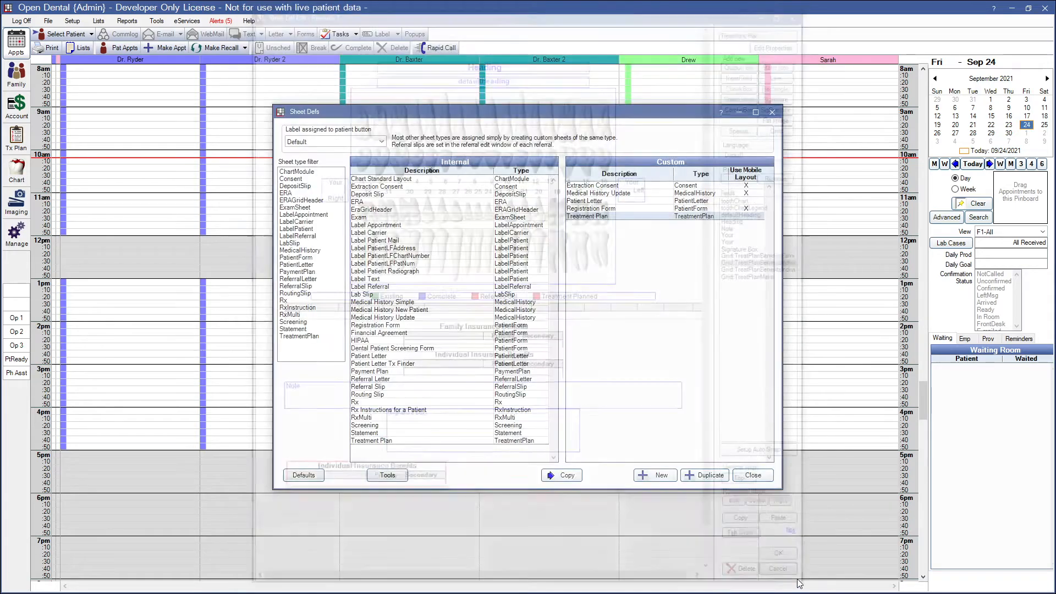
click(799, 582)
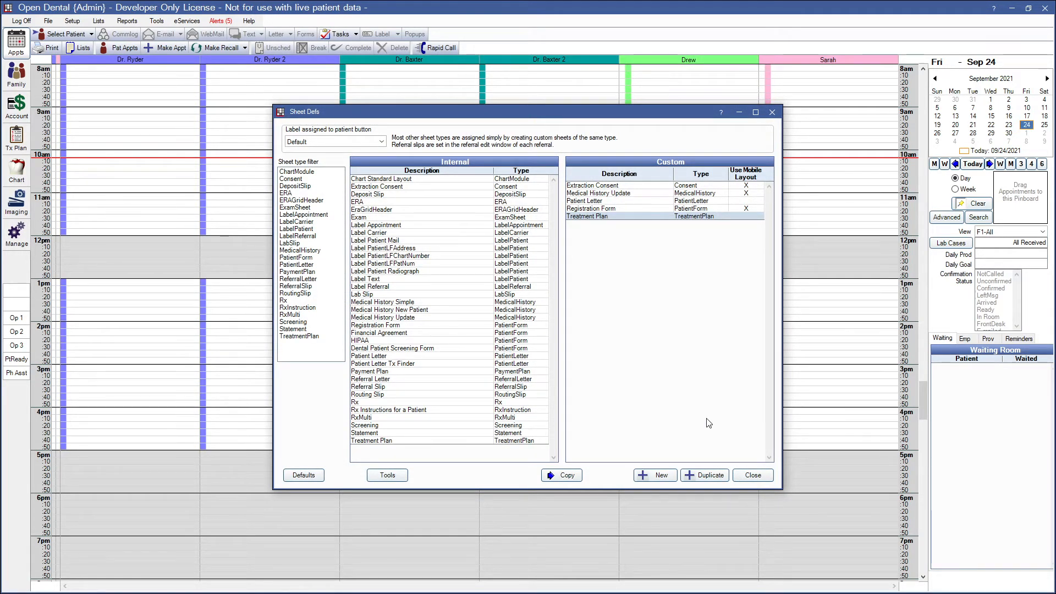
Add a toothChartLegend special field to the custom Treatment Plan and shift the existing legend slightly up under the tooth chart.
double_click(621, 215)
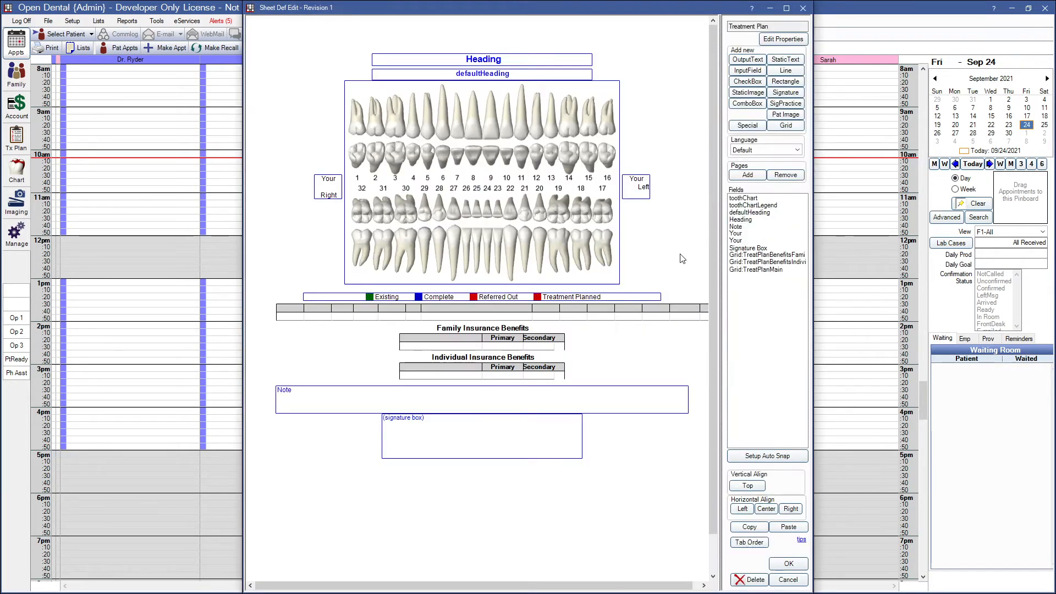
click(747, 126)
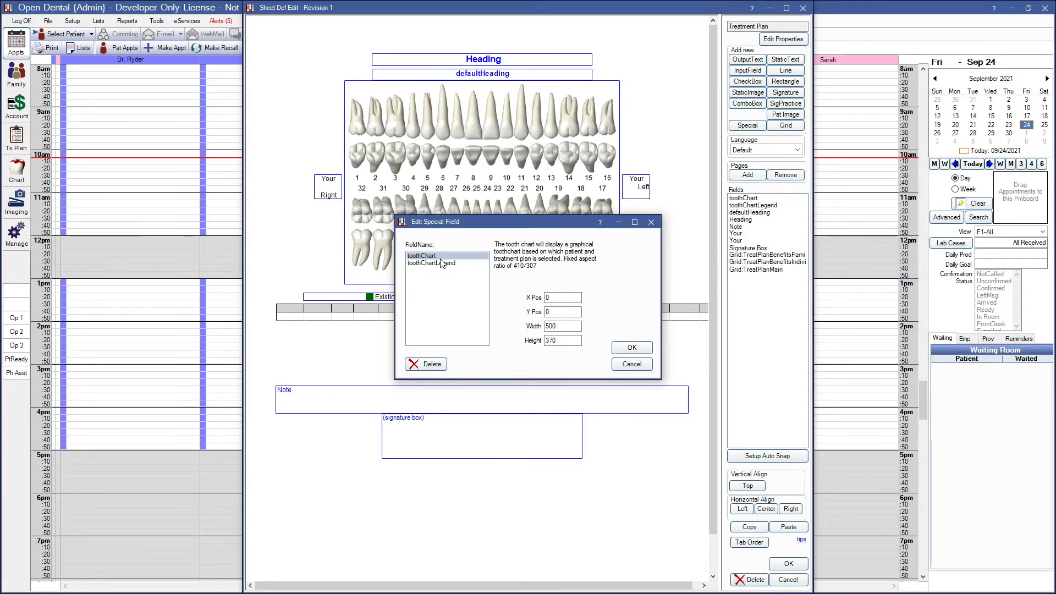
click(443, 263)
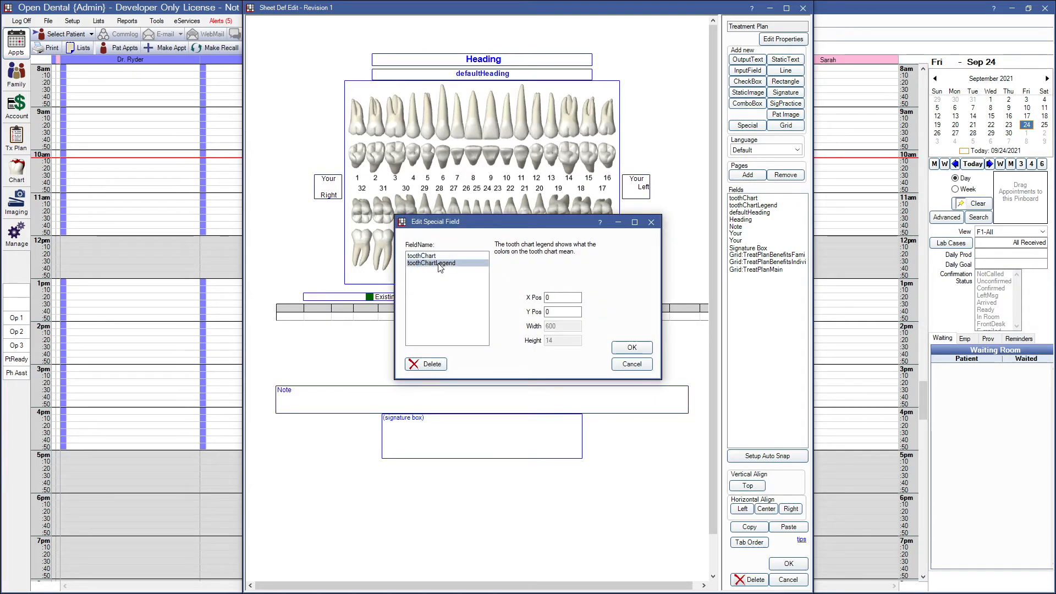
click(632, 348)
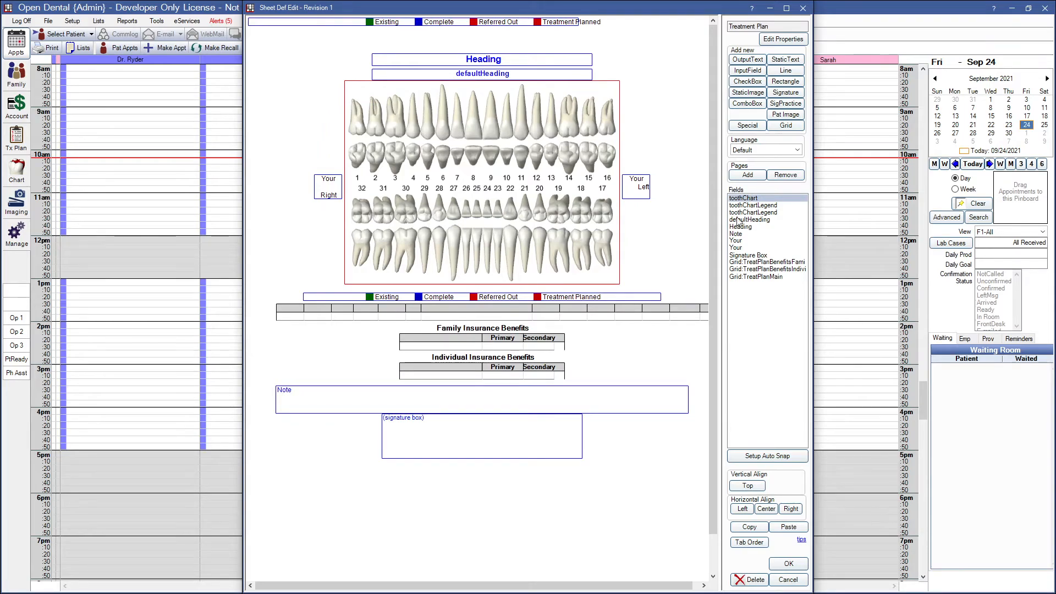
click(763, 212)
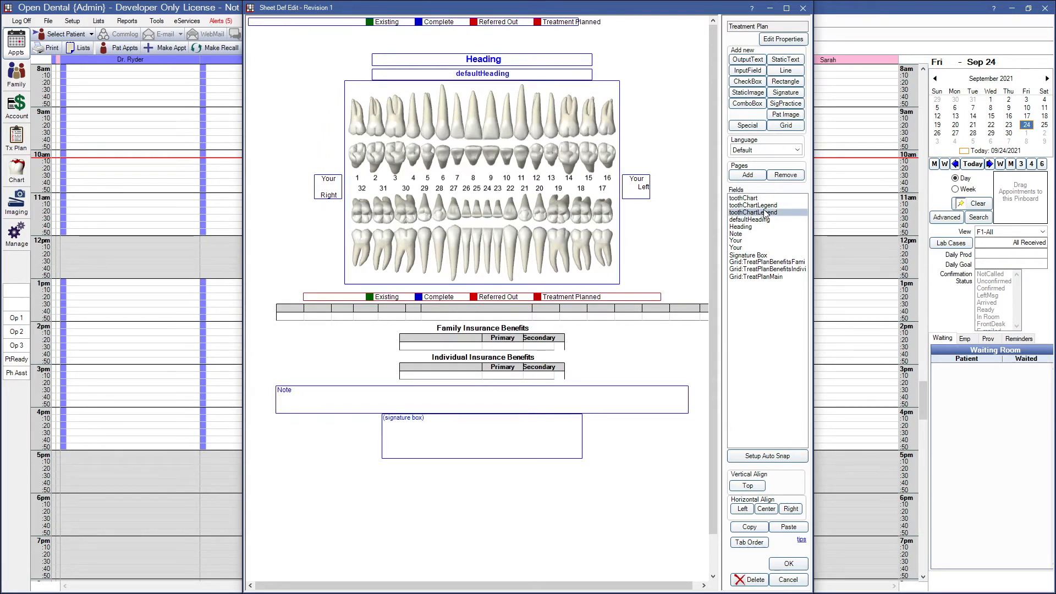
drag(392, 282, 389, 291)
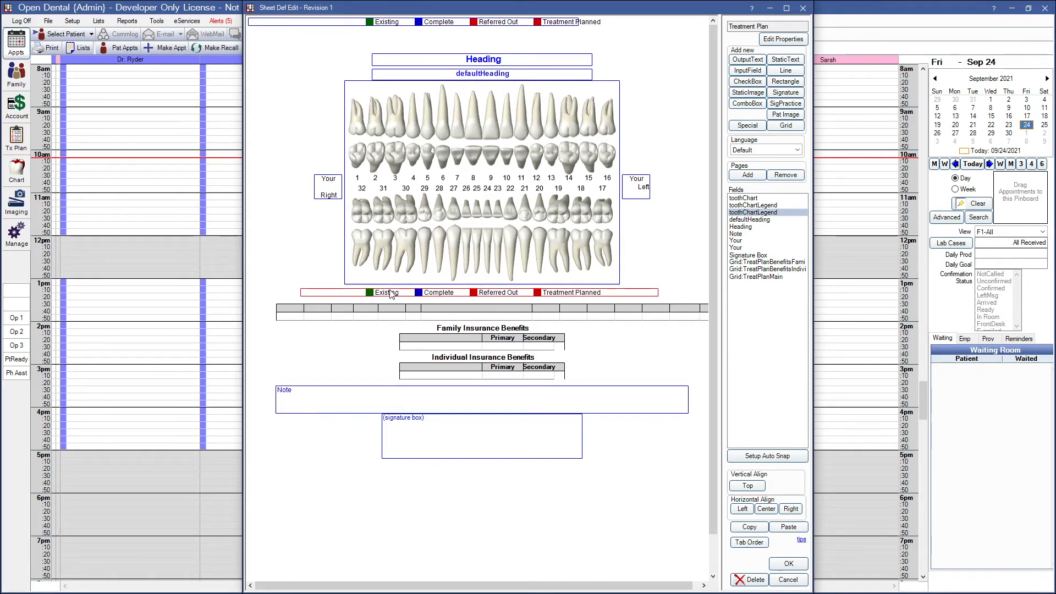